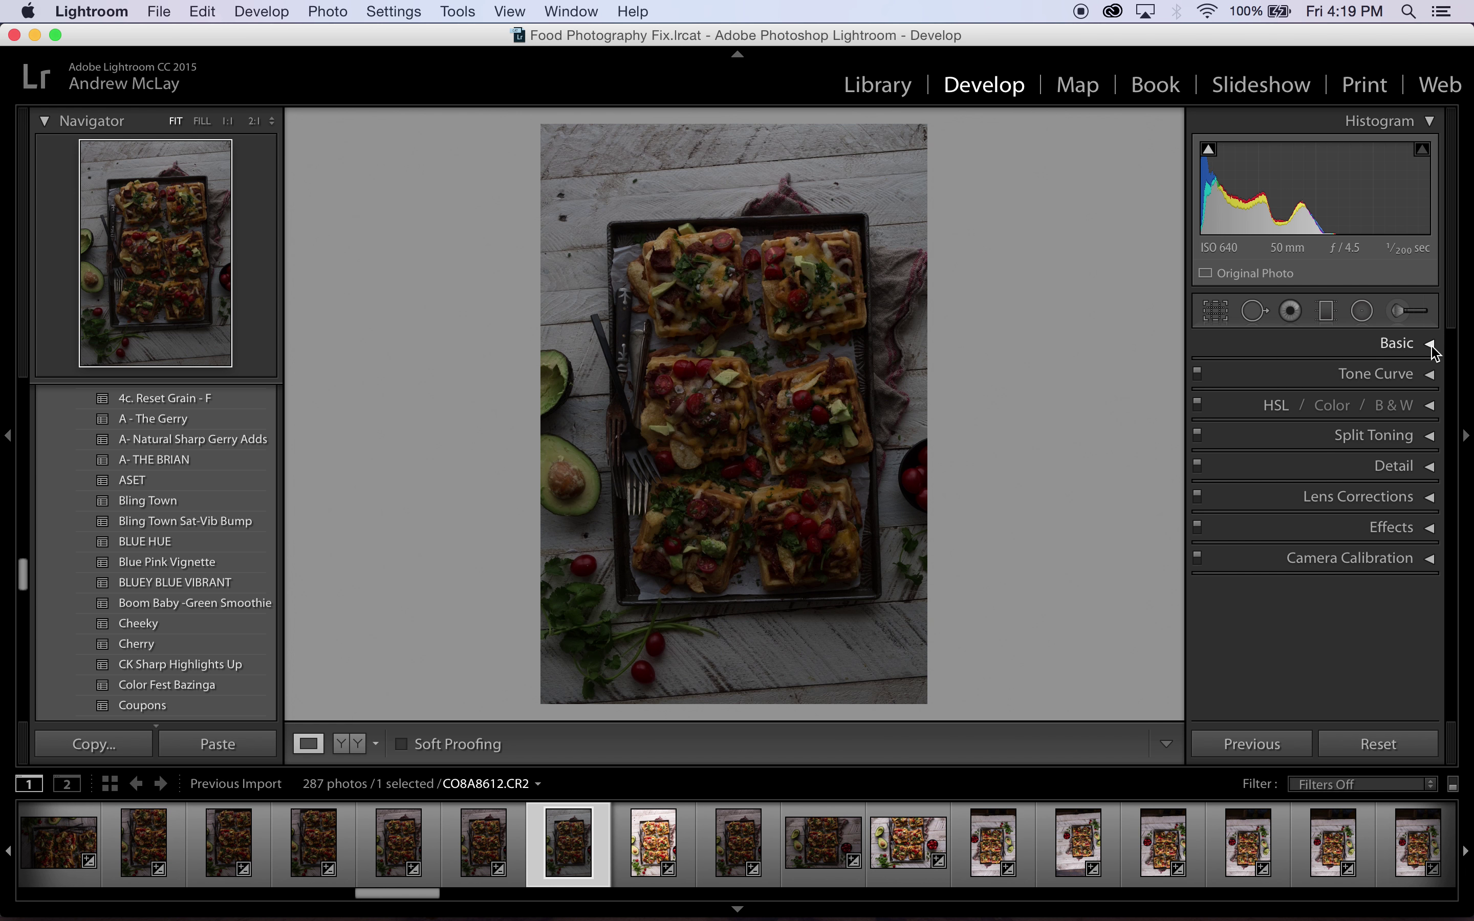
Brighten the waffle photo with Exposure +2.80, Highlights −100, Whites +32 and Contrast +26.
{"action": "left_click", "coordinate": [1430, 345]}
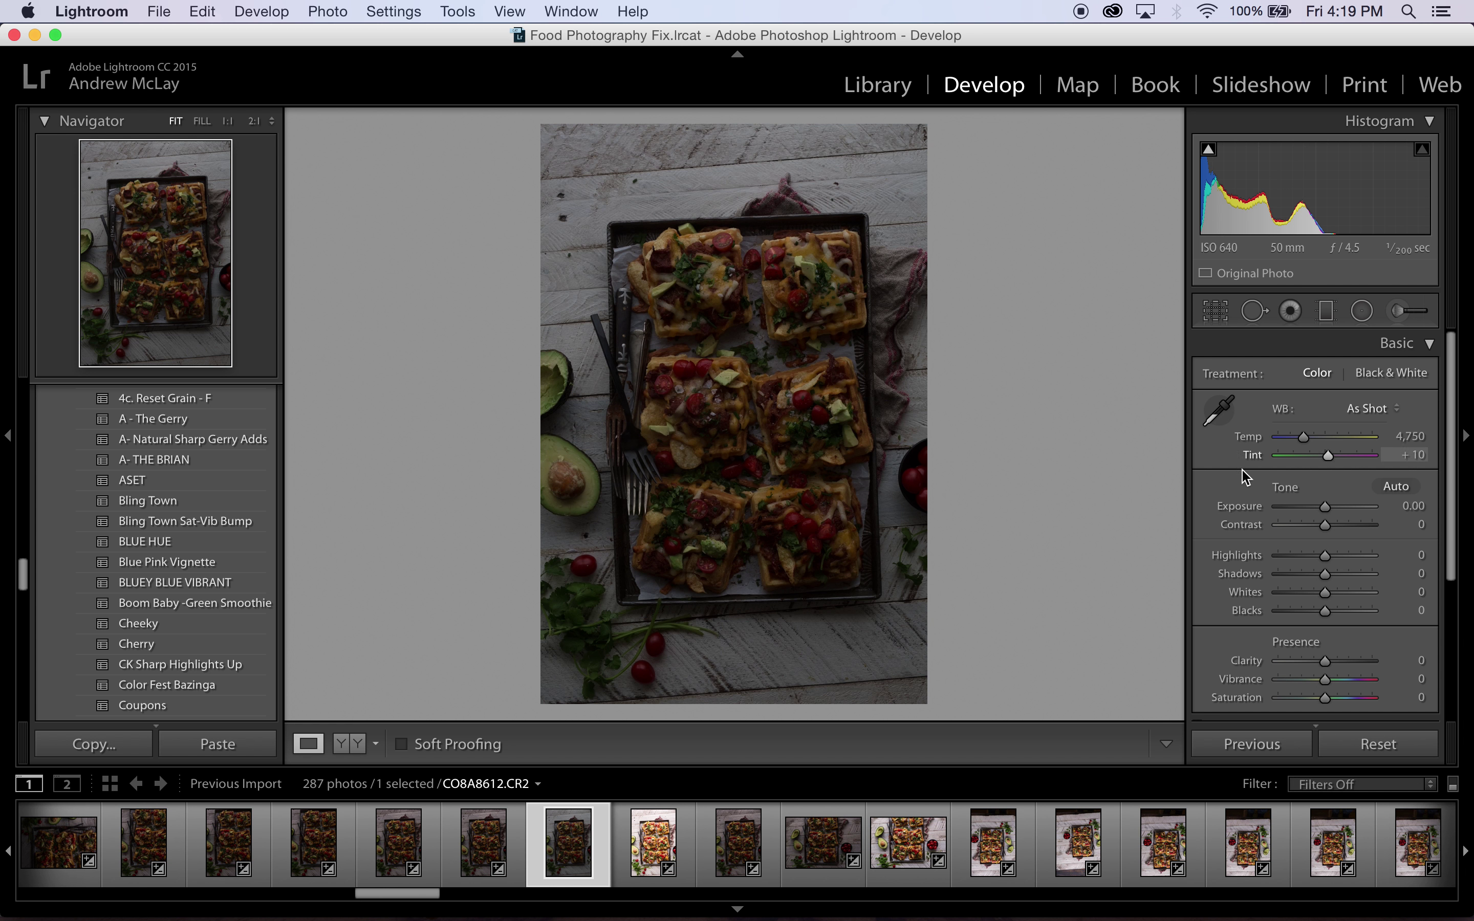
{"action": "left_click_drag", "start_coordinate": [1341, 517], "coordinate": [1353, 515]}
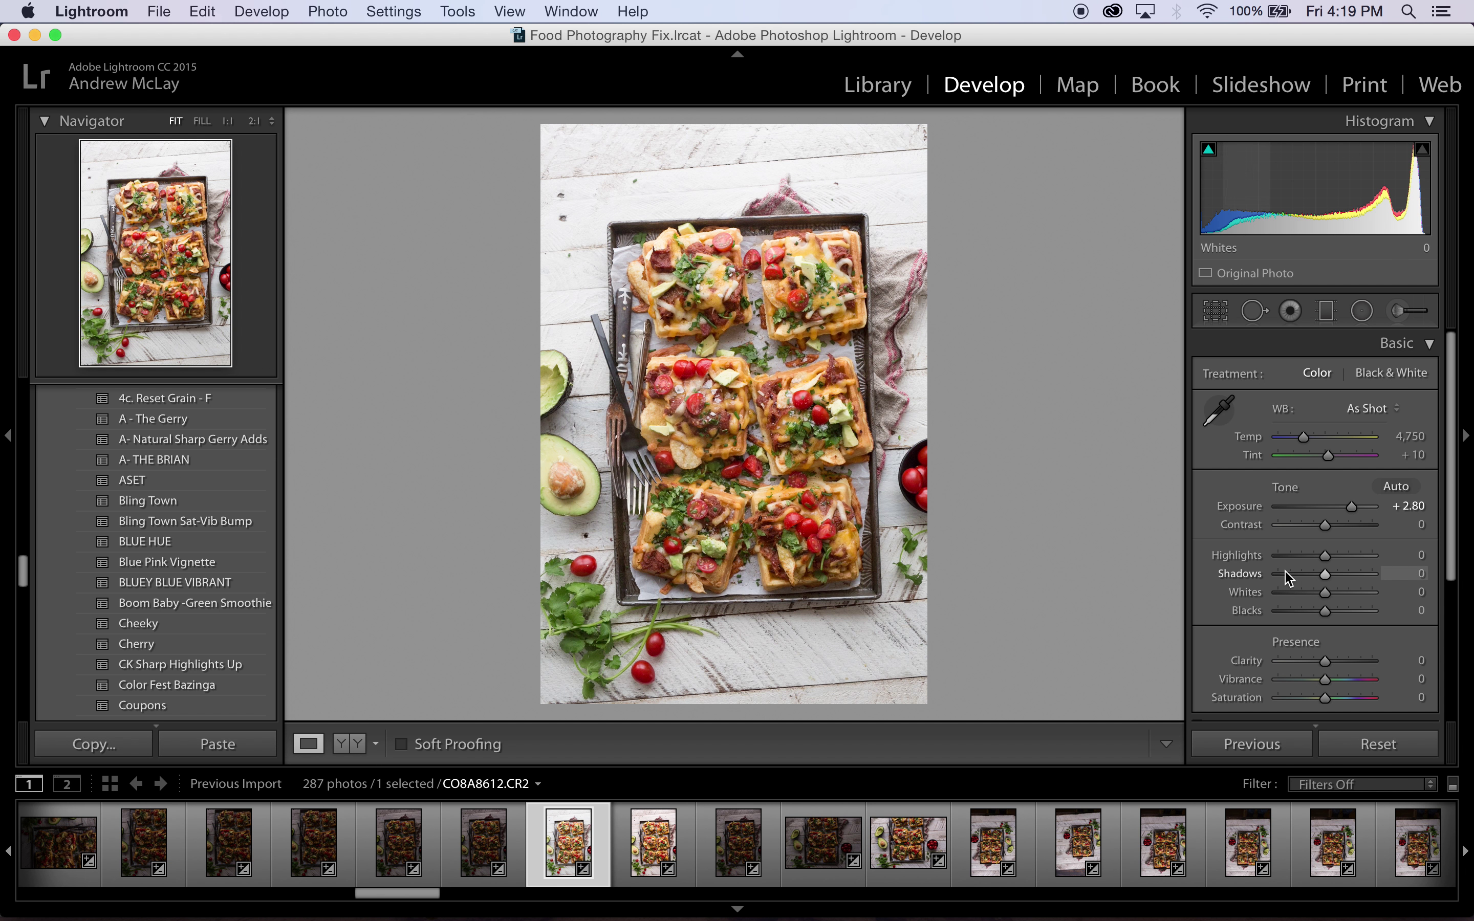
{"action": "left_click_drag", "start_coordinate": [1279, 561], "coordinate": [1276, 561]}
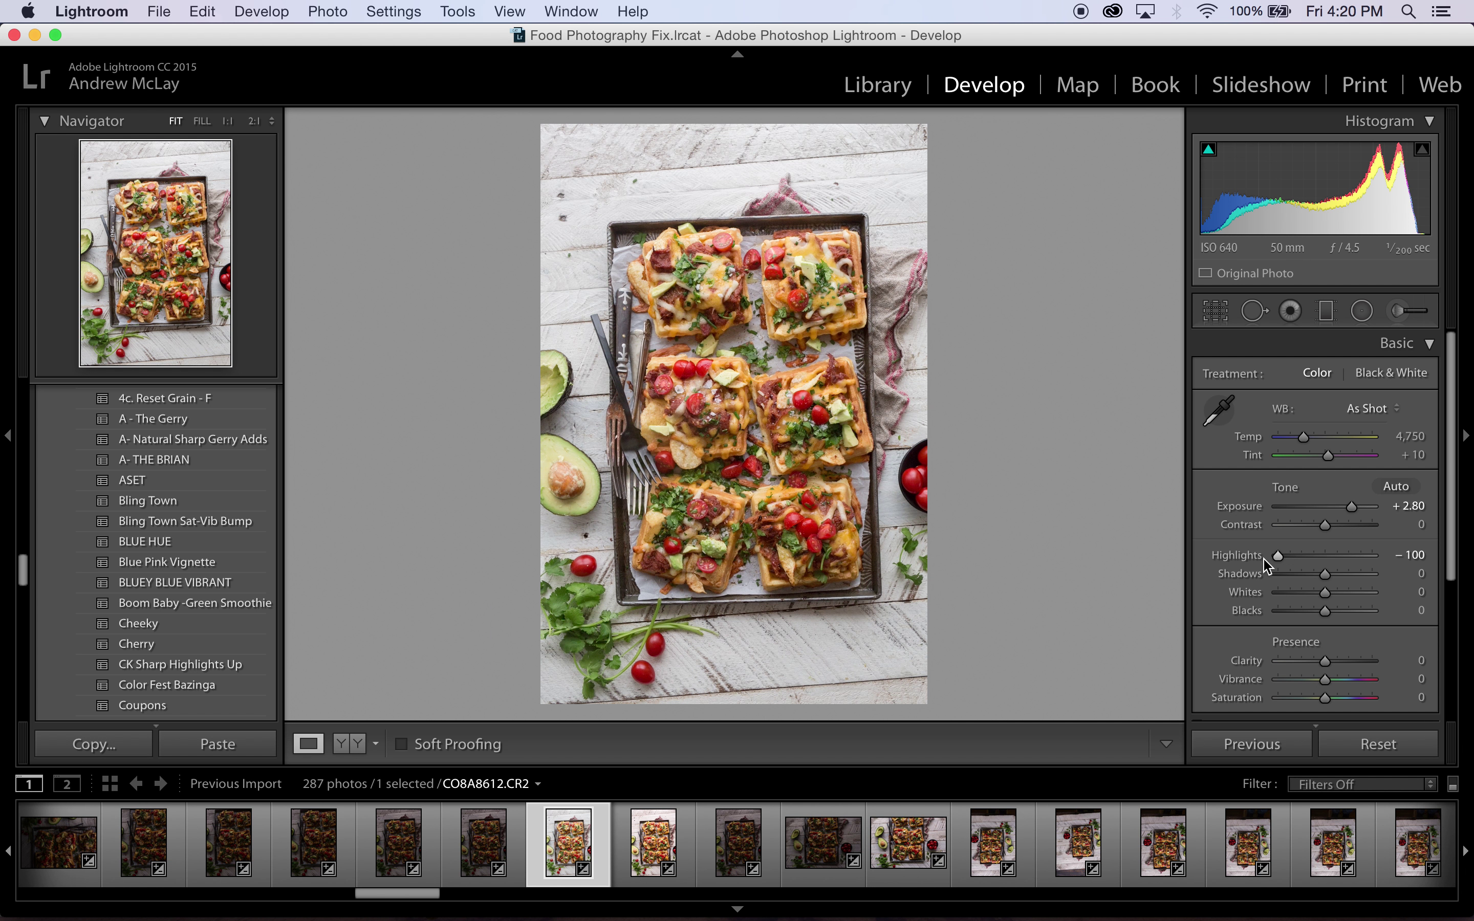
{"action": "left_click", "coordinate": [1339, 594]}
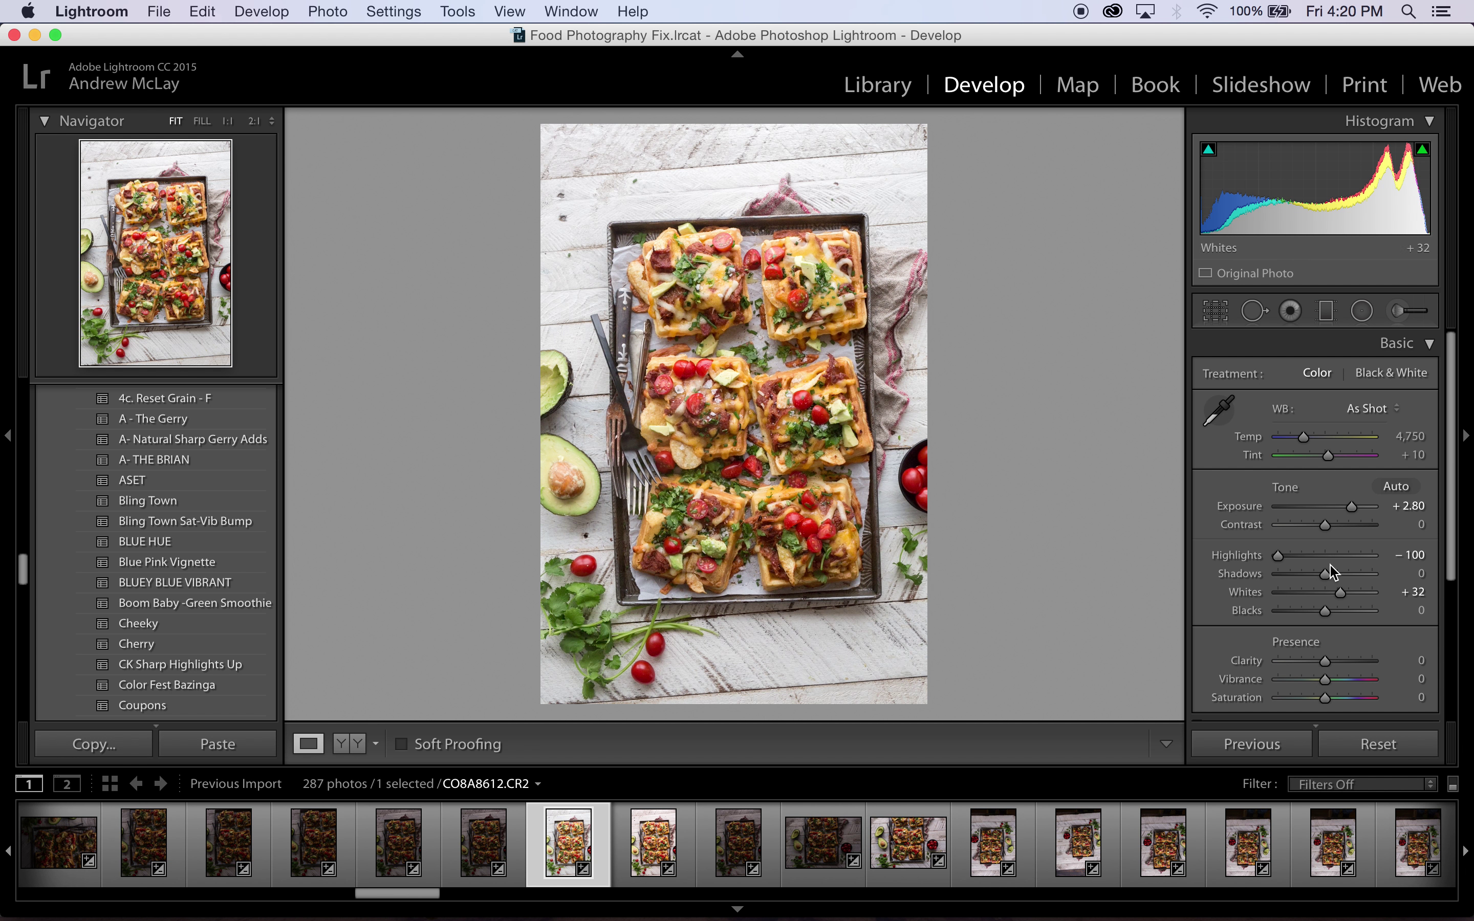
{"action": "left_click_drag", "start_coordinate": [1325, 525], "coordinate": [1339, 532]}
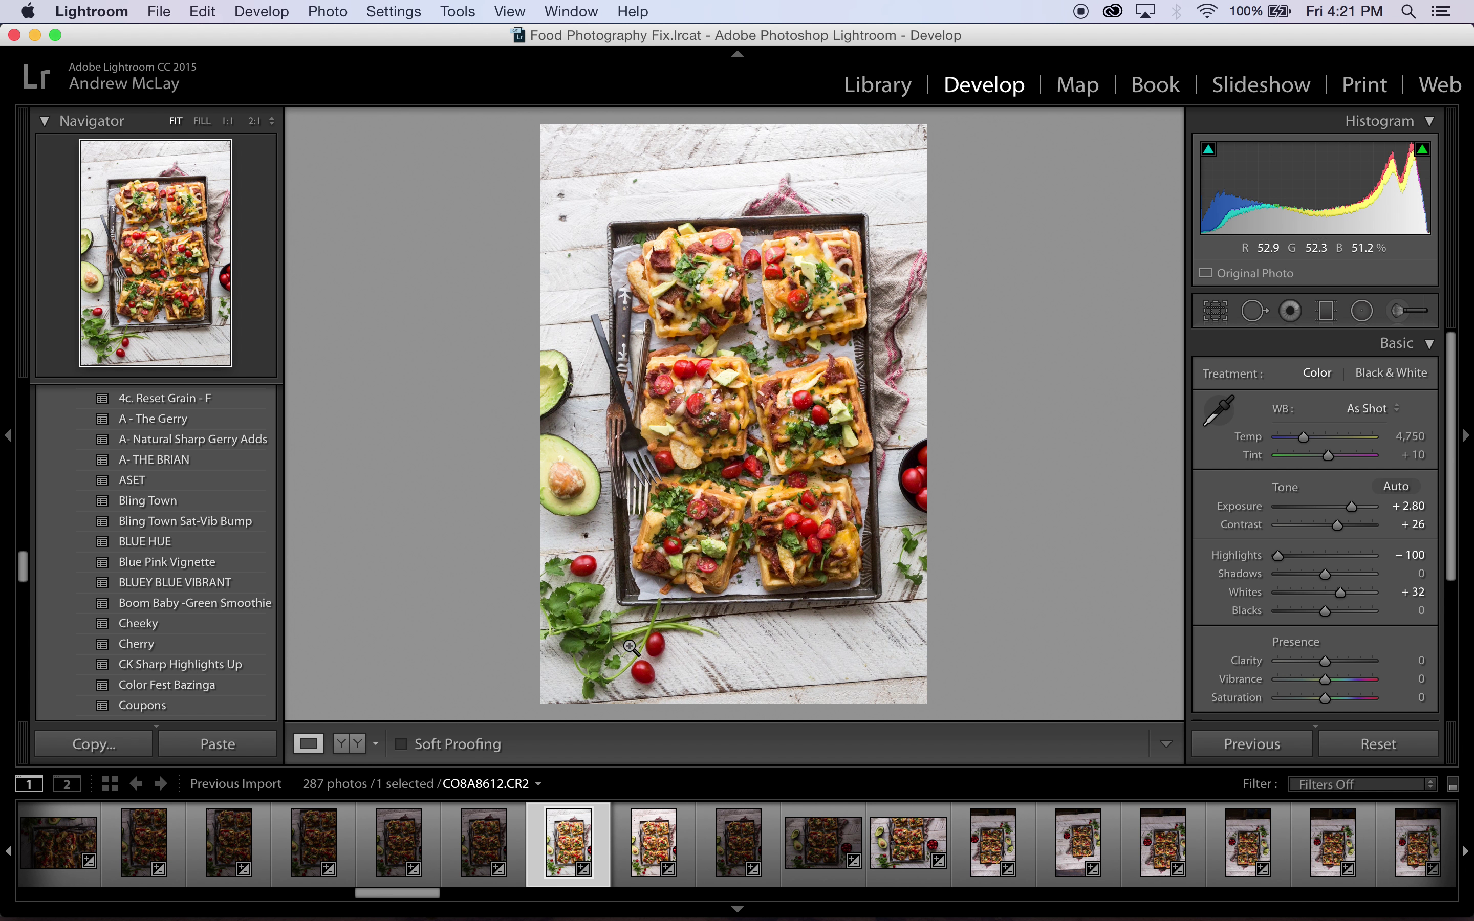
{"action": "scroll", "coordinate": [1213, 611], "scroll_direction": "down", "scroll_amount": 5}
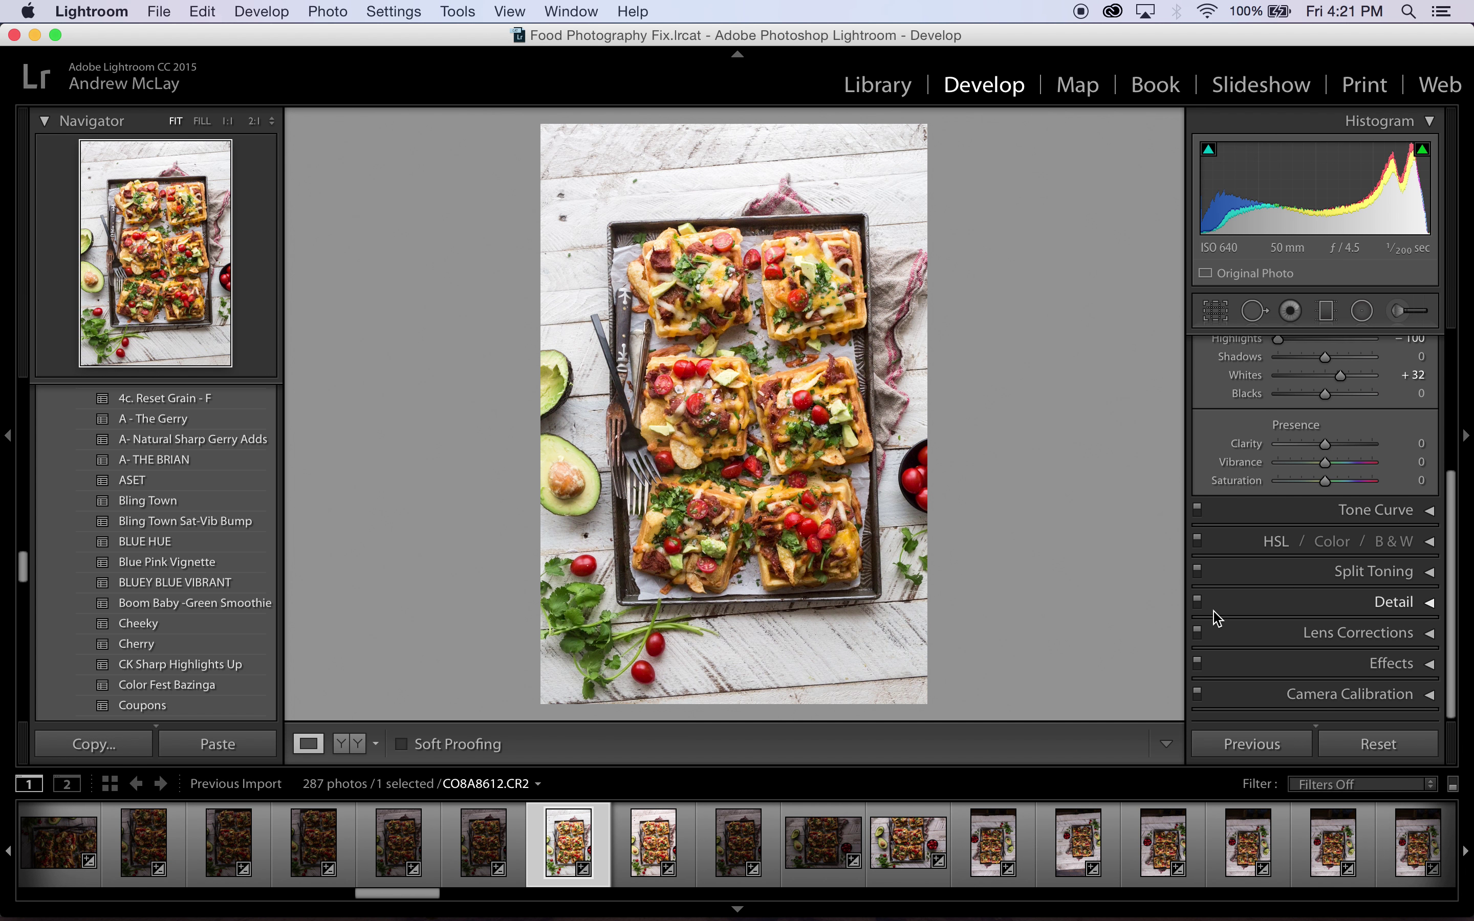
{"action": "left_click", "coordinate": [1428, 697]}
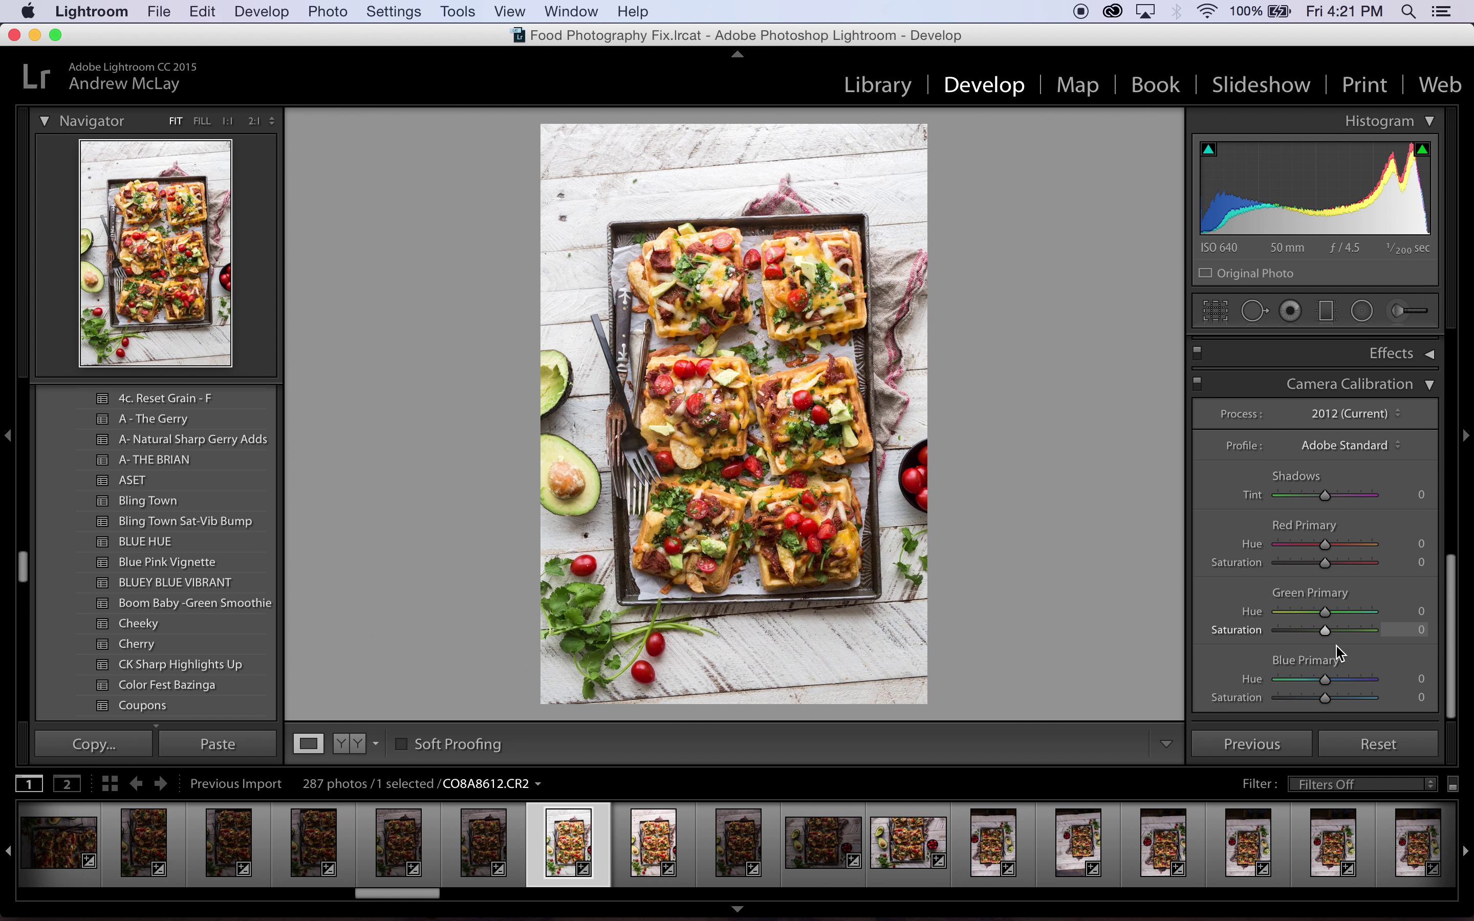
{"action": "scroll", "coordinate": [1290, 420], "scroll_direction": "up", "scroll_amount": 3}
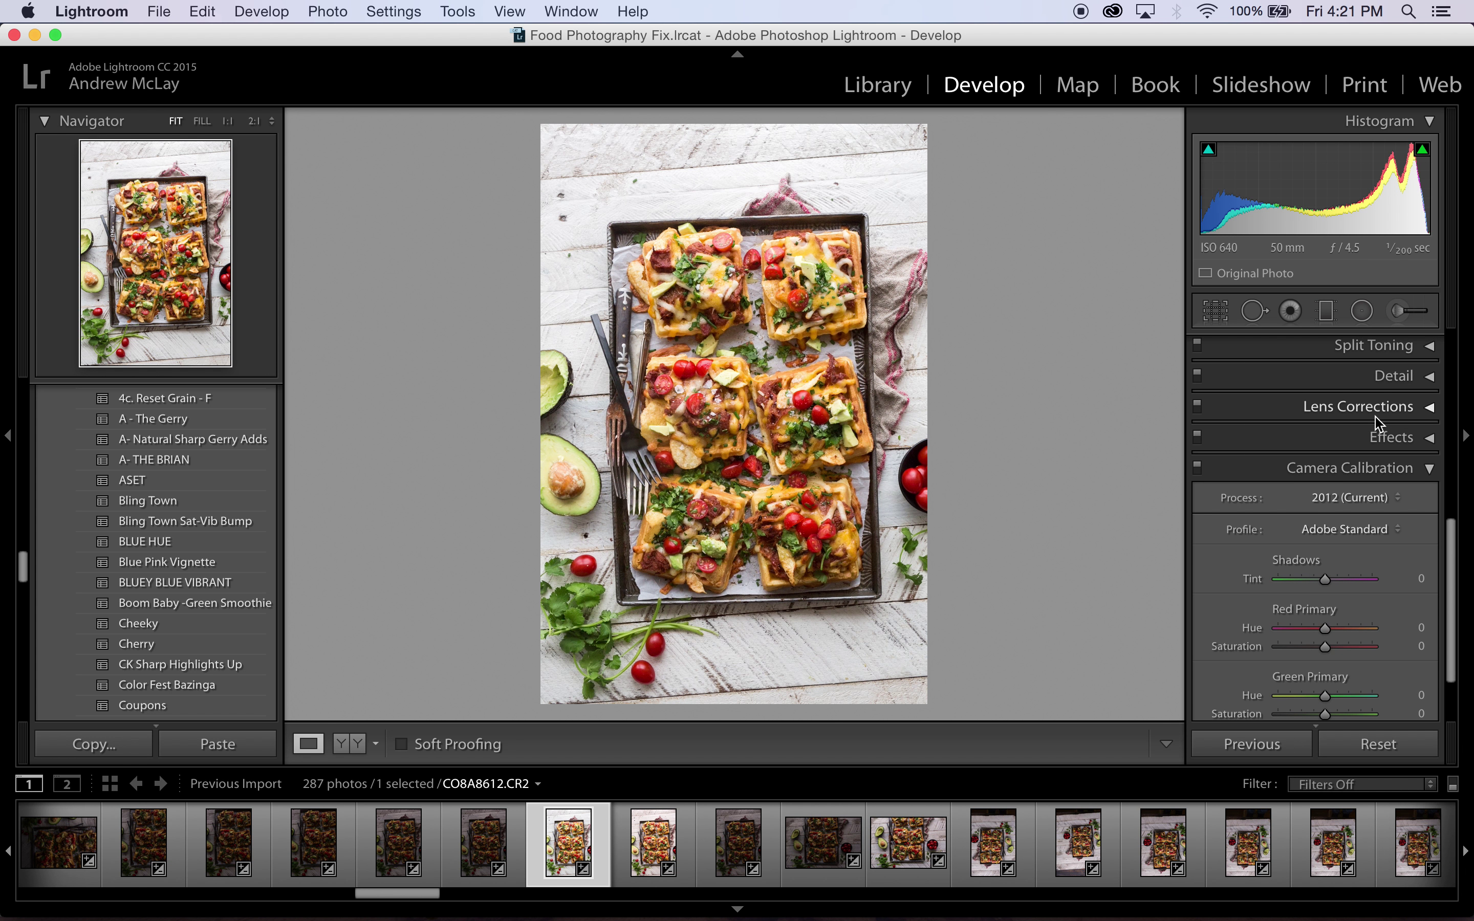
{"action": "left_click", "coordinate": [1423, 469]}
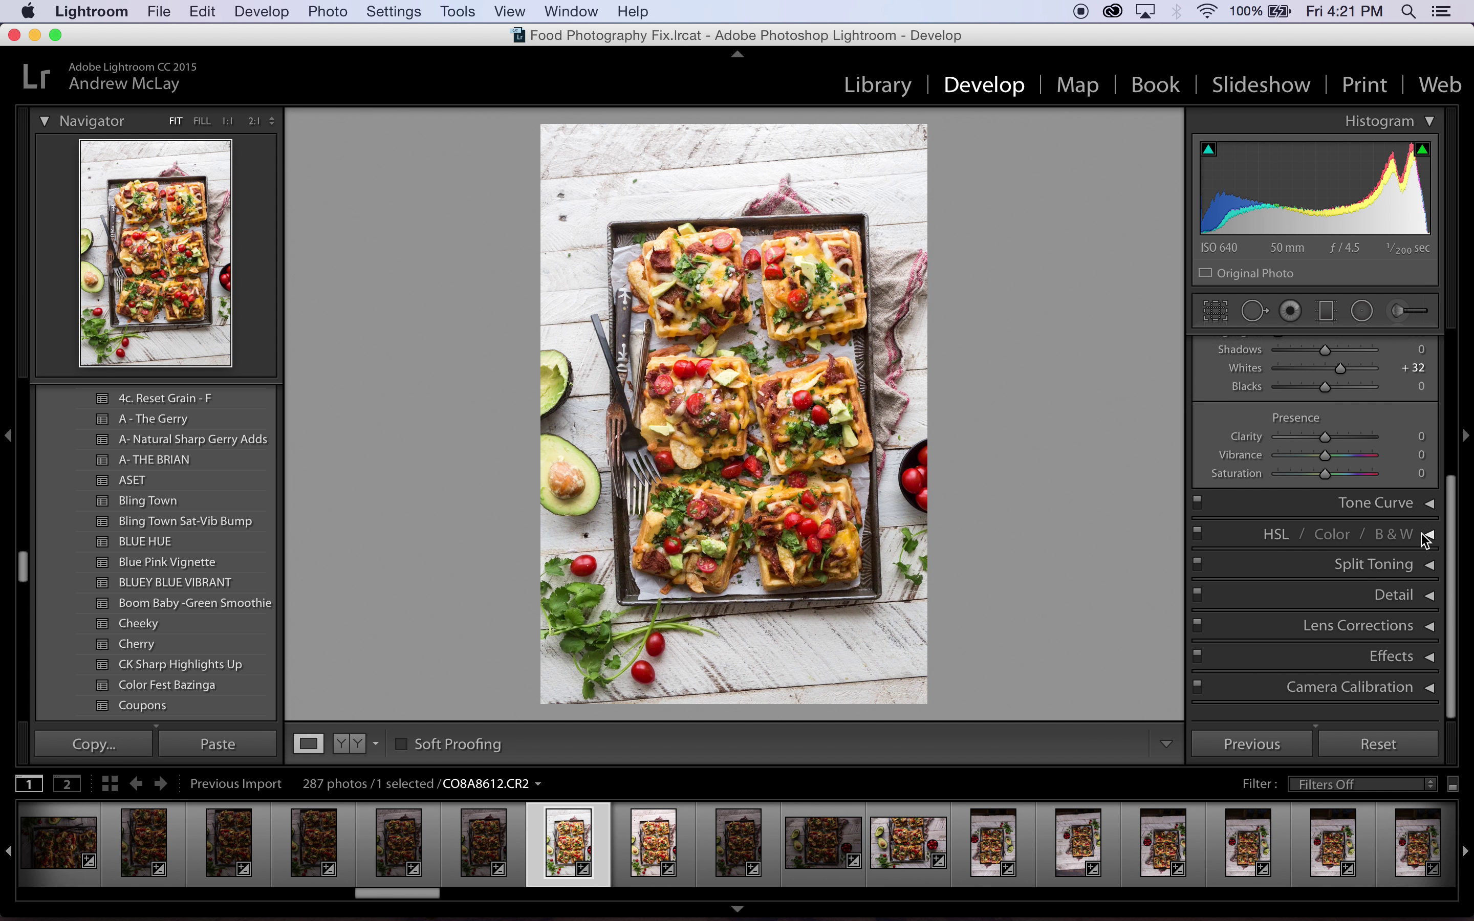
Enable profile corrections, chromatic aberration removal and Constrain Crop in the lens corrections.
{"action": "left_click", "coordinate": [1427, 634]}
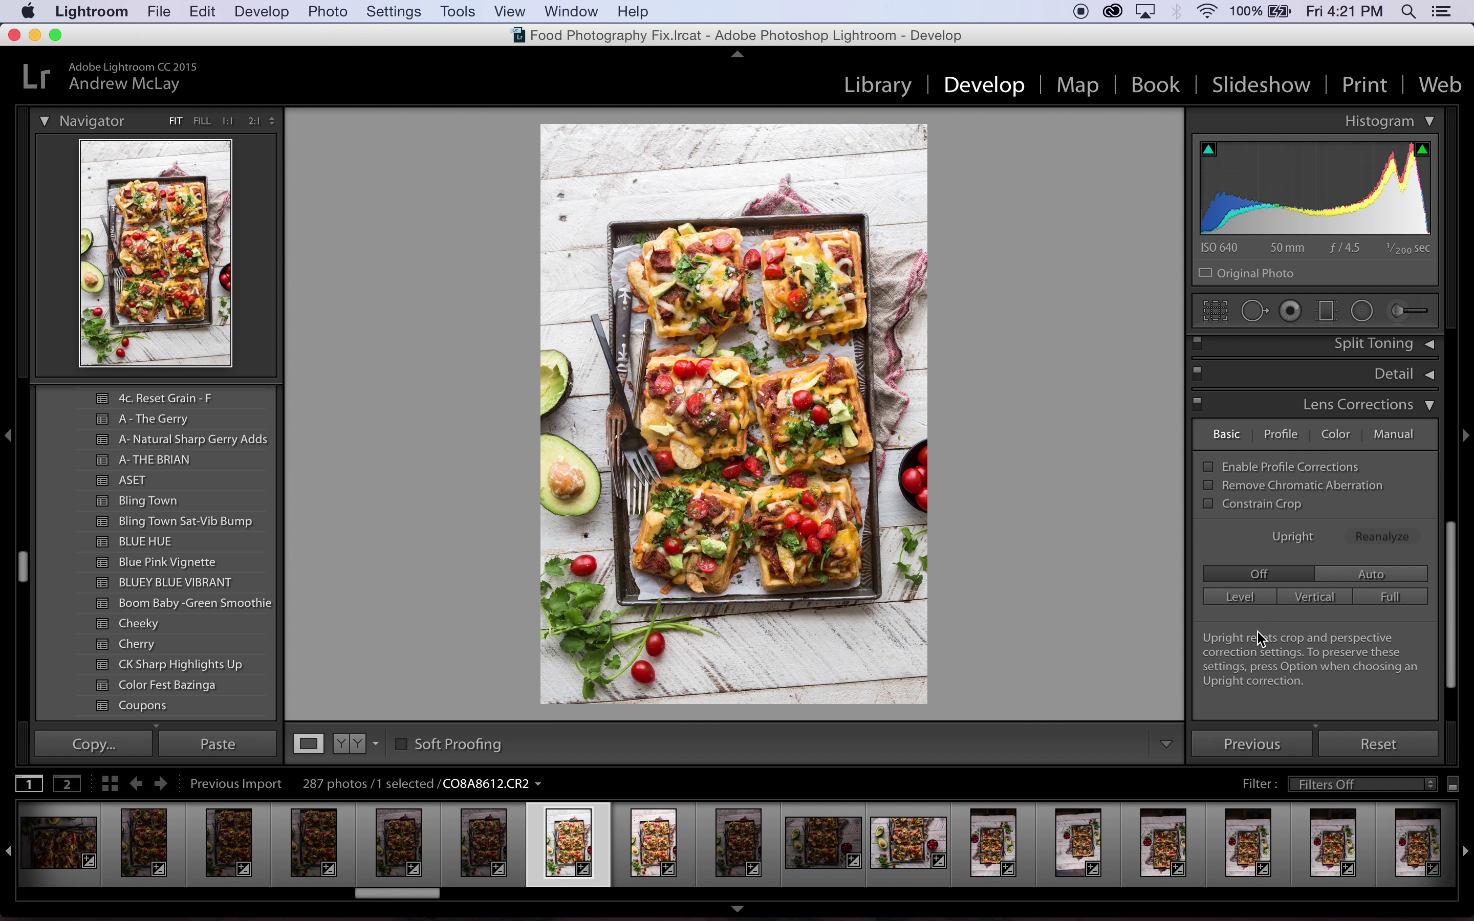
{"action": "left_click", "coordinate": [1208, 467]}
{"action": "left_click", "coordinate": [1209, 486]}
{"action": "left_click", "coordinate": [1208, 504]}
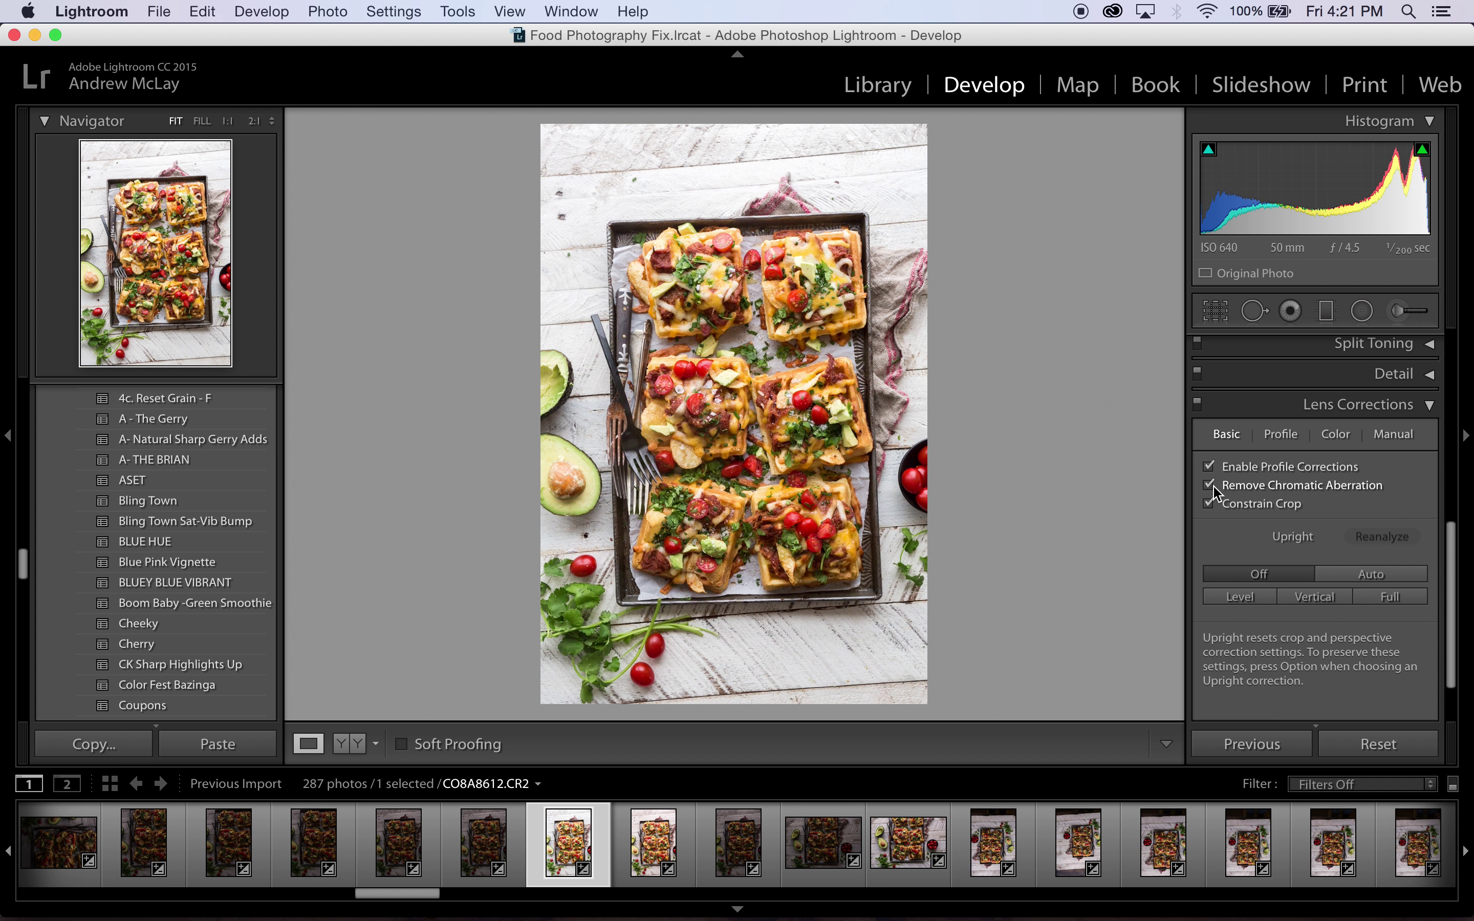
Set the lens profile make to Sigma and the model to the SIGMA 50mm F1.4.
{"action": "left_click", "coordinate": [1280, 436]}
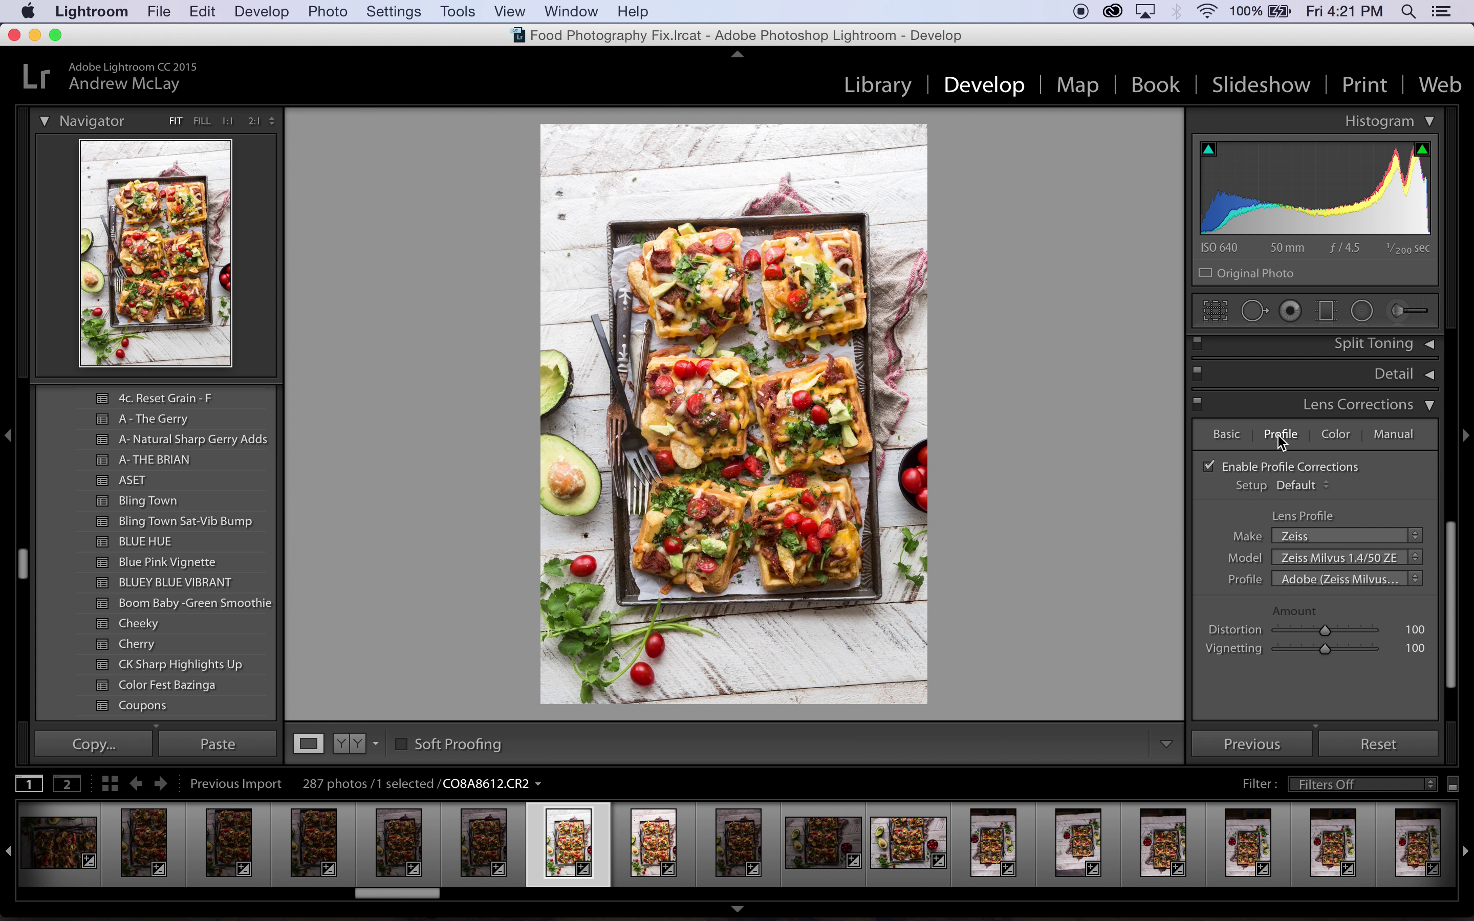
{"action": "left_click", "coordinate": [1297, 536]}
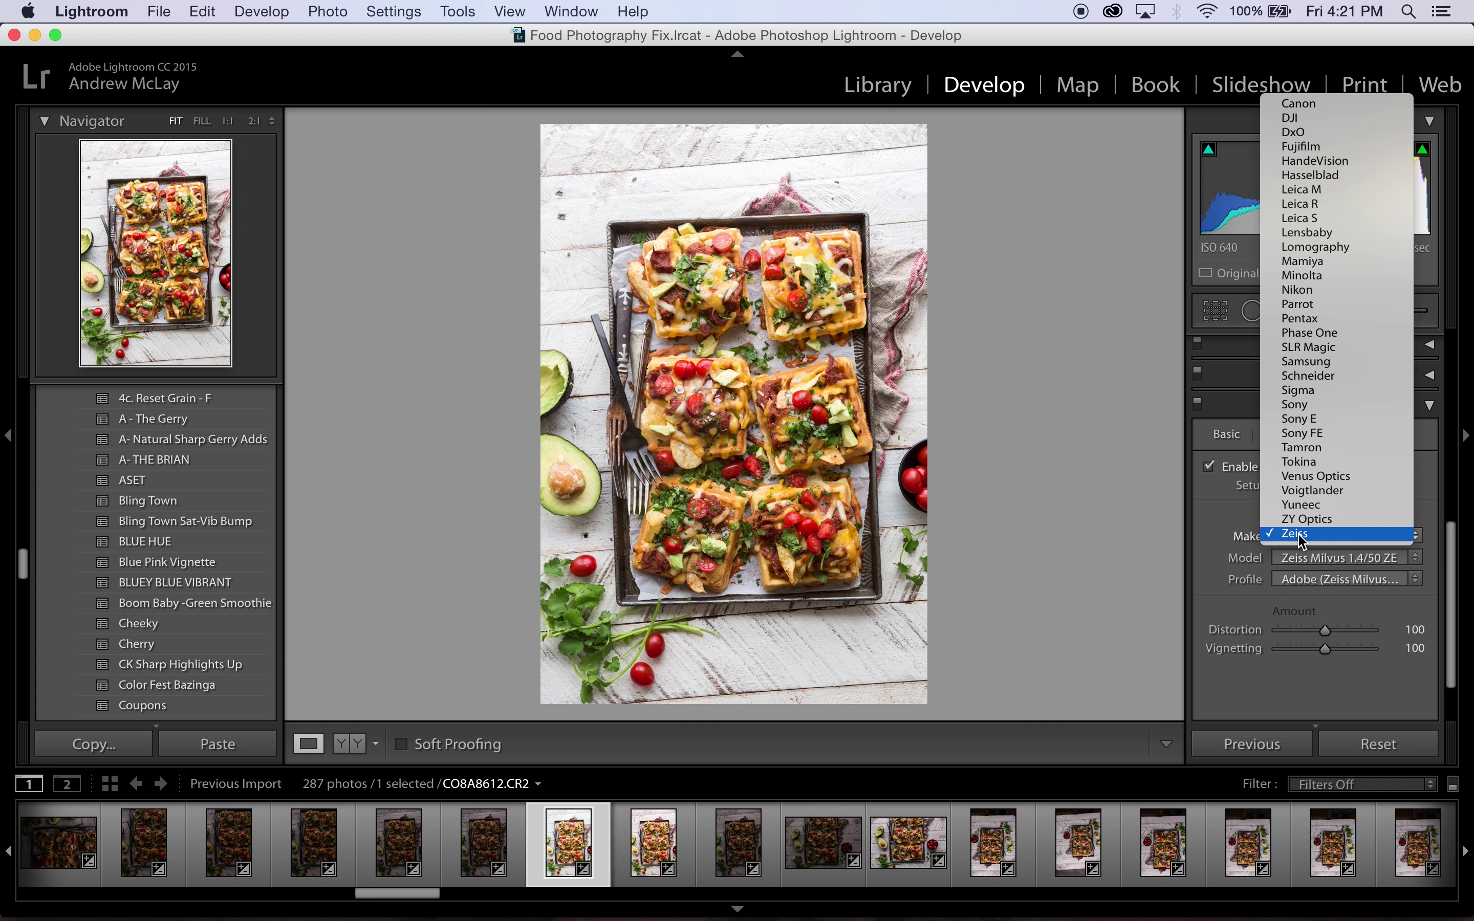
{"action": "left_click", "coordinate": [1299, 391]}
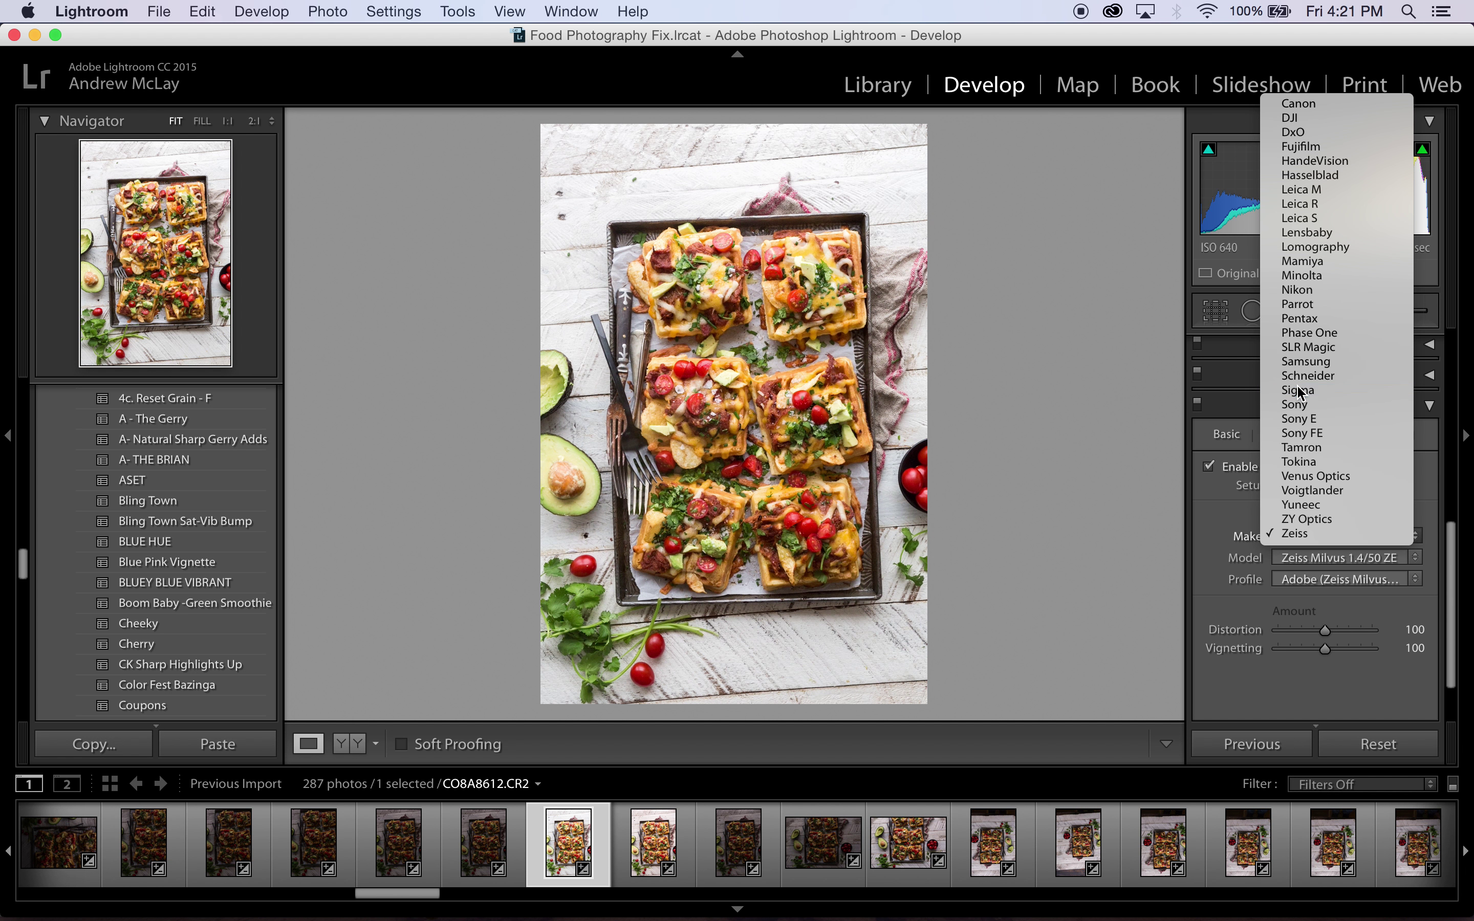
{"action": "left_click", "coordinate": [1324, 559]}
{"action": "left_click", "coordinate": [1321, 556]}
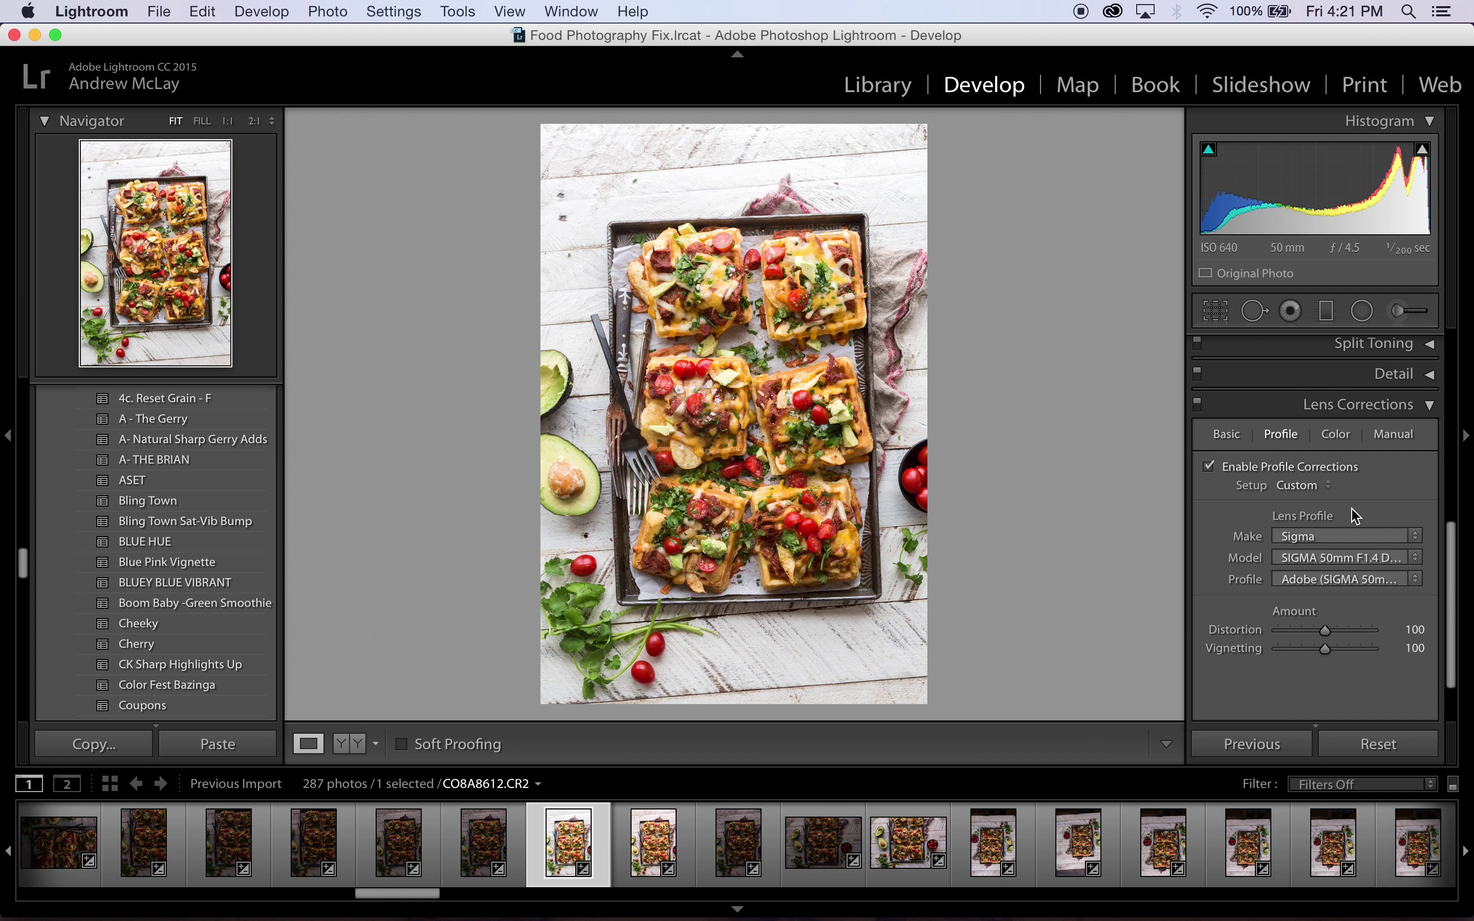
Rotate the photo to an angle of 4.85 and crop it more closely around the waffle tray.
{"action": "key", "text": "super+1"}
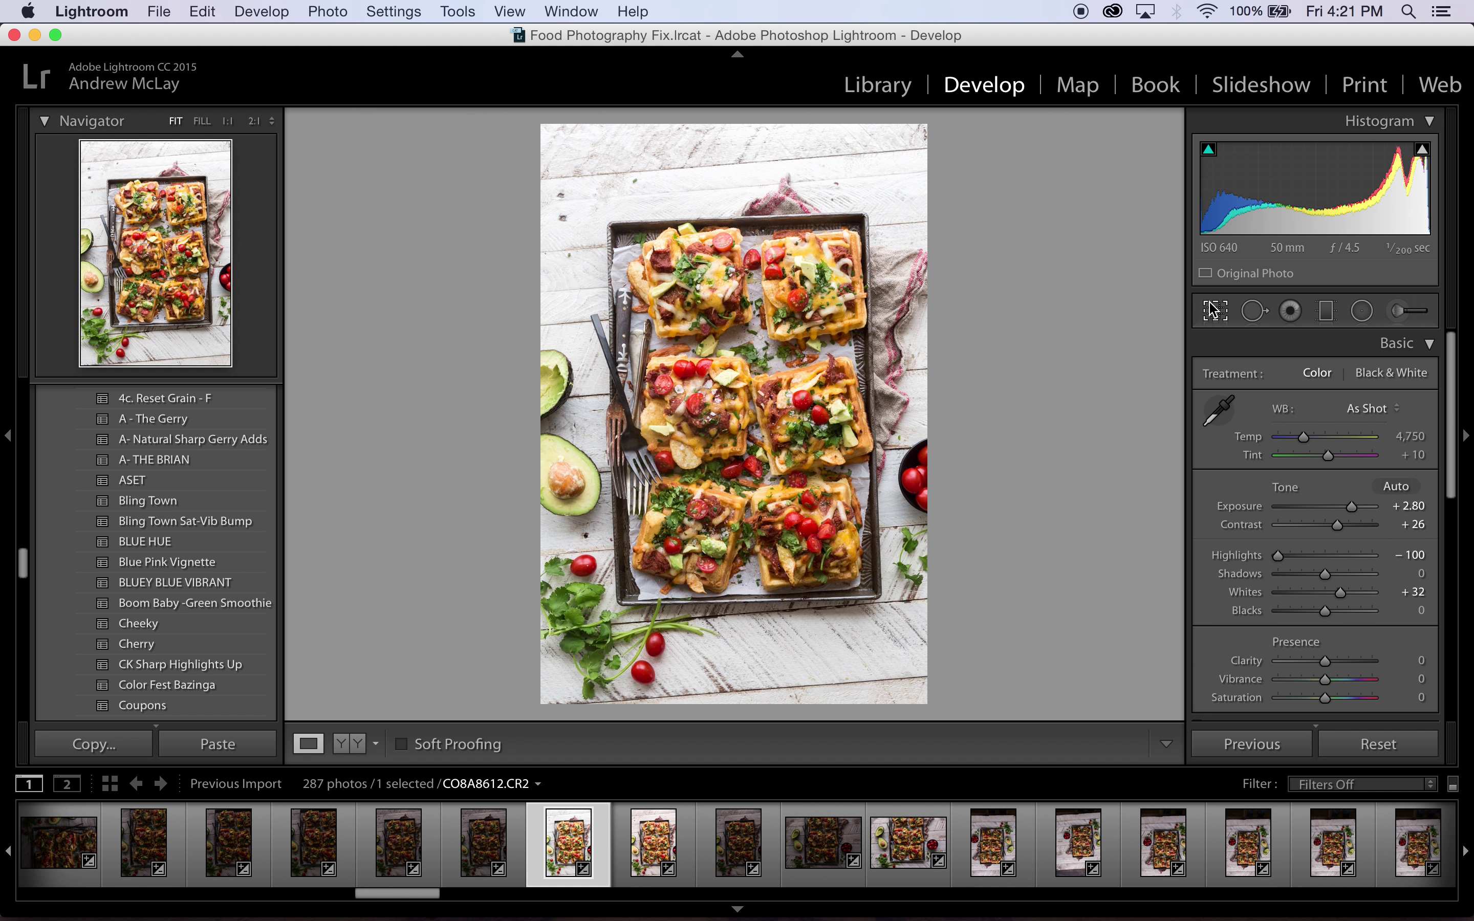
{"action": "left_click", "coordinate": [1213, 309]}
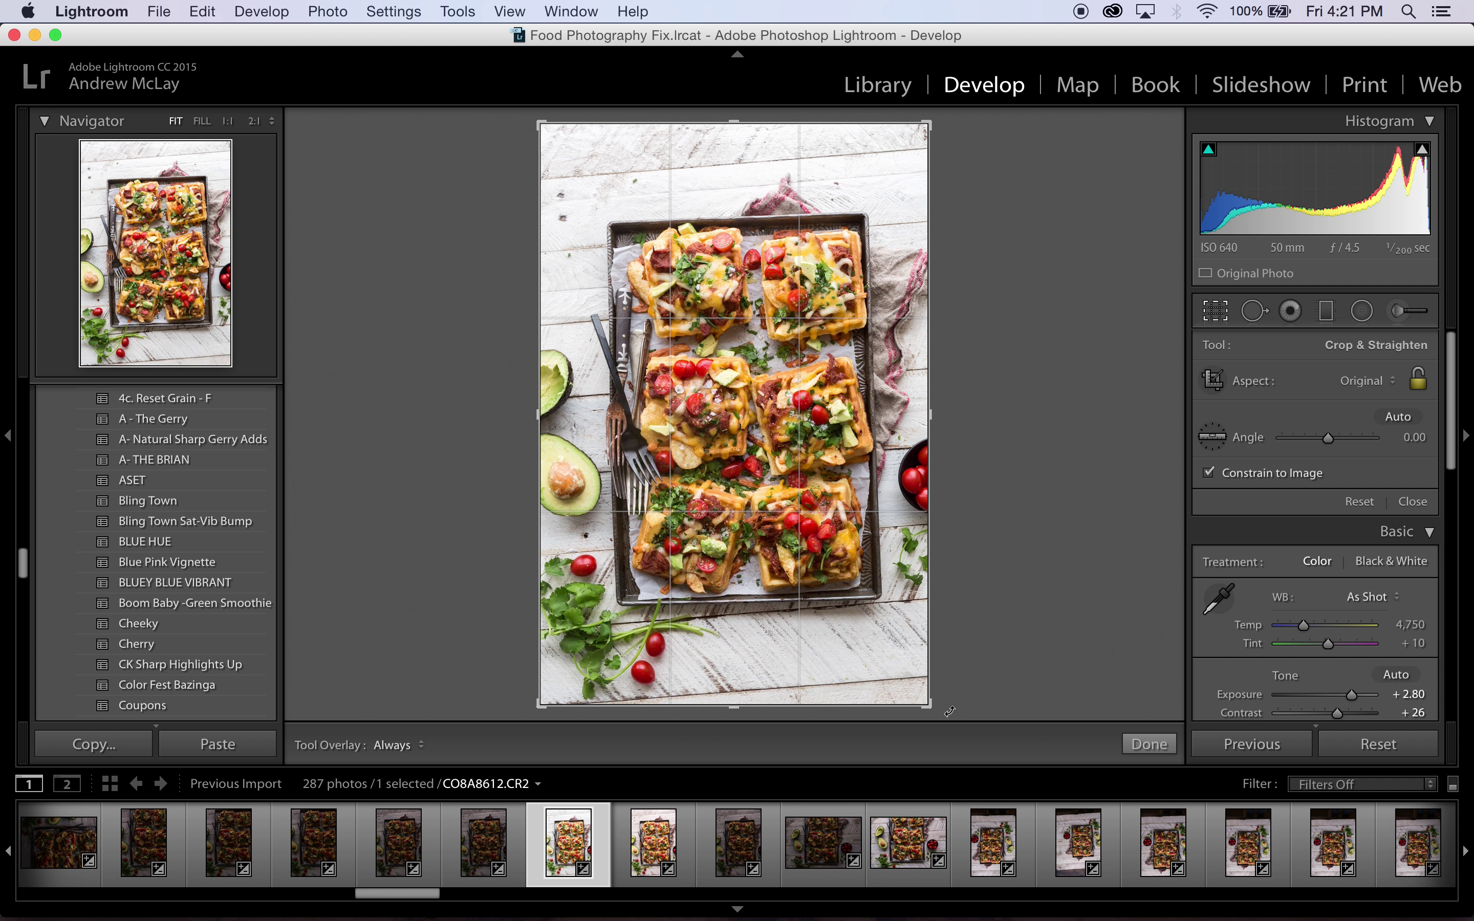
{"action": "left_click_drag", "start_coordinate": [949, 711], "coordinate": [927, 729]}
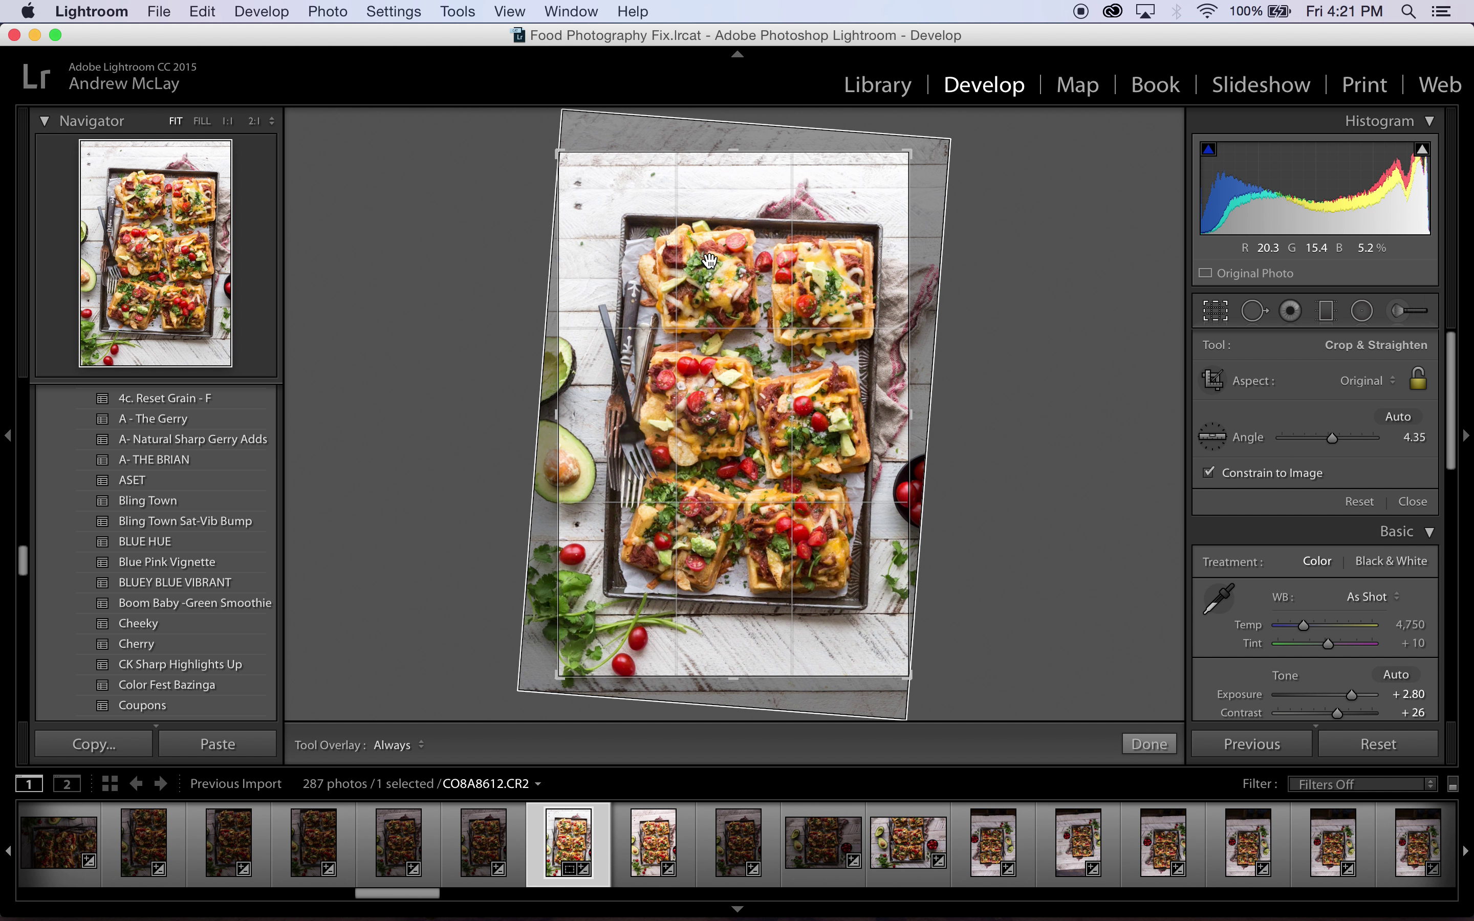
{"action": "left_click_drag", "start_coordinate": [562, 154], "coordinate": [567, 164]}
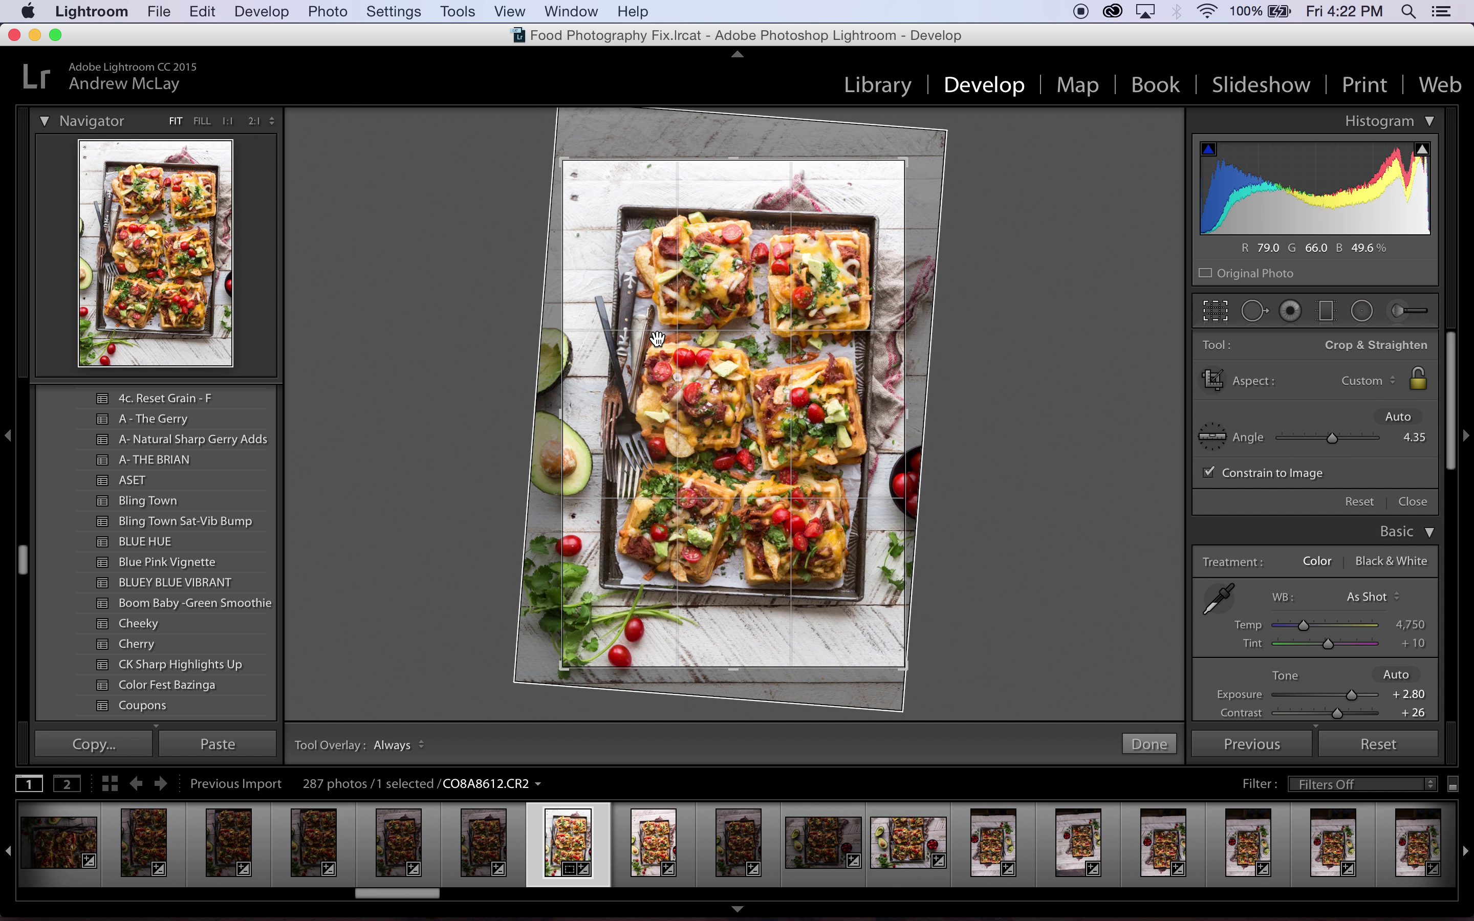
{"action": "left_click_drag", "start_coordinate": [935, 639], "coordinate": [932, 637]}
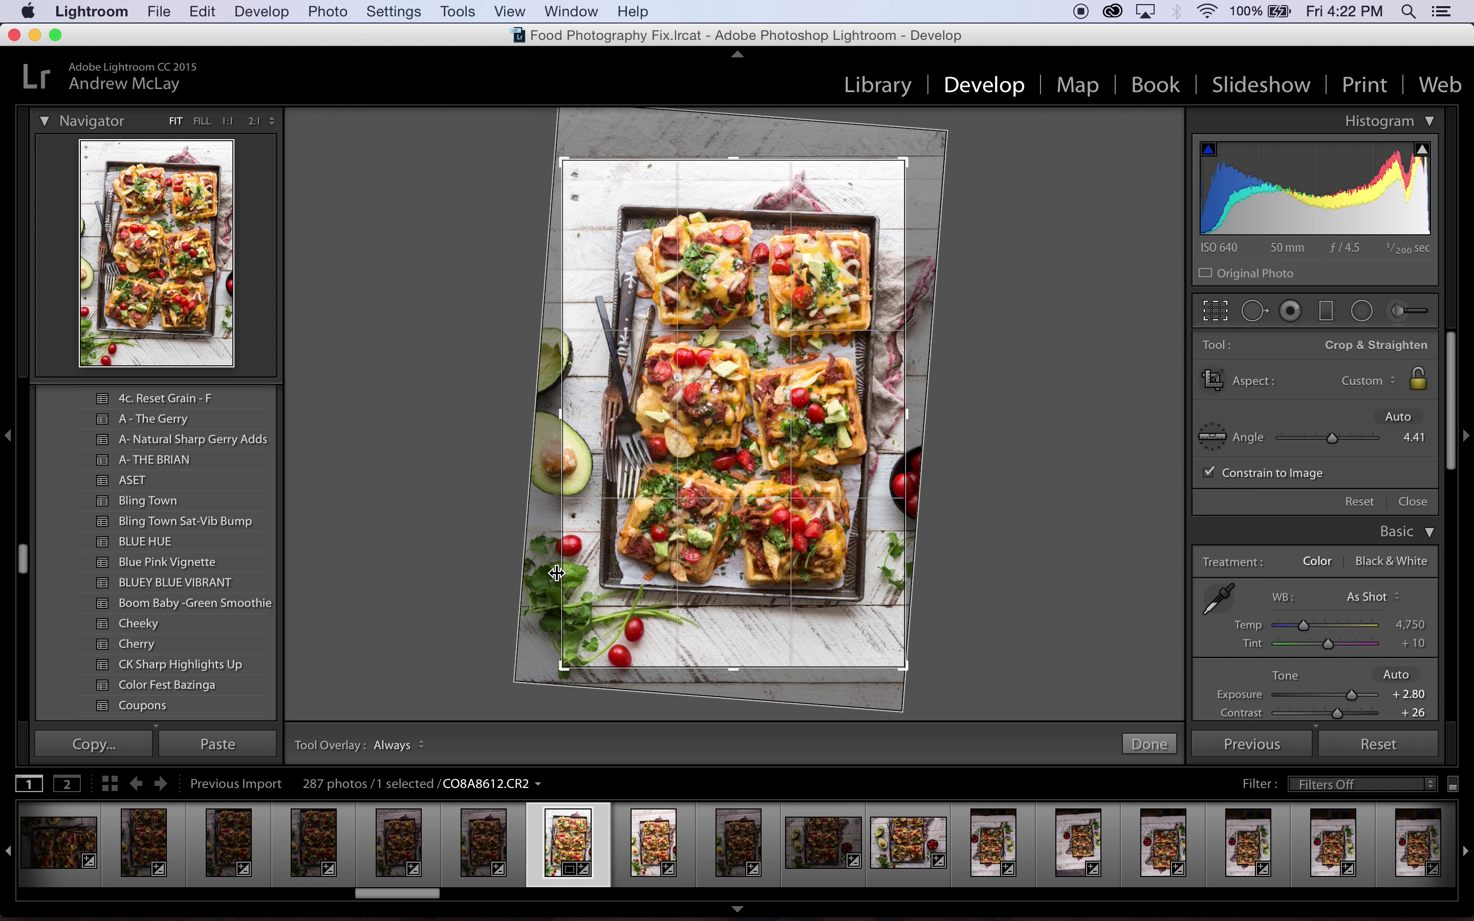
{"action": "left_click_drag", "start_coordinate": [912, 668], "coordinate": [923, 665]}
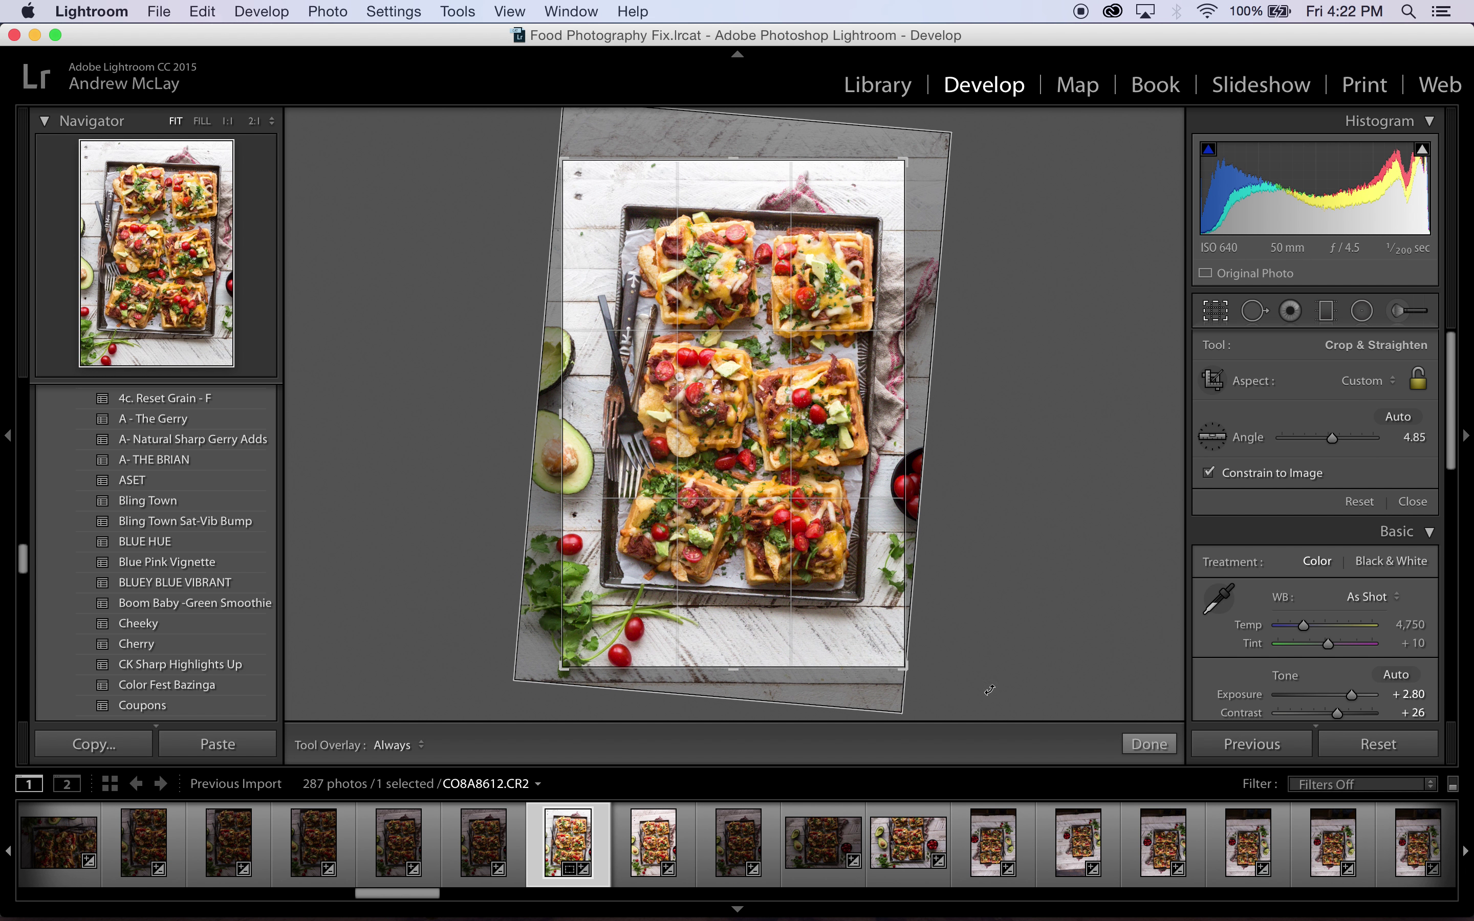
{"action": "left_click", "coordinate": [1147, 744]}
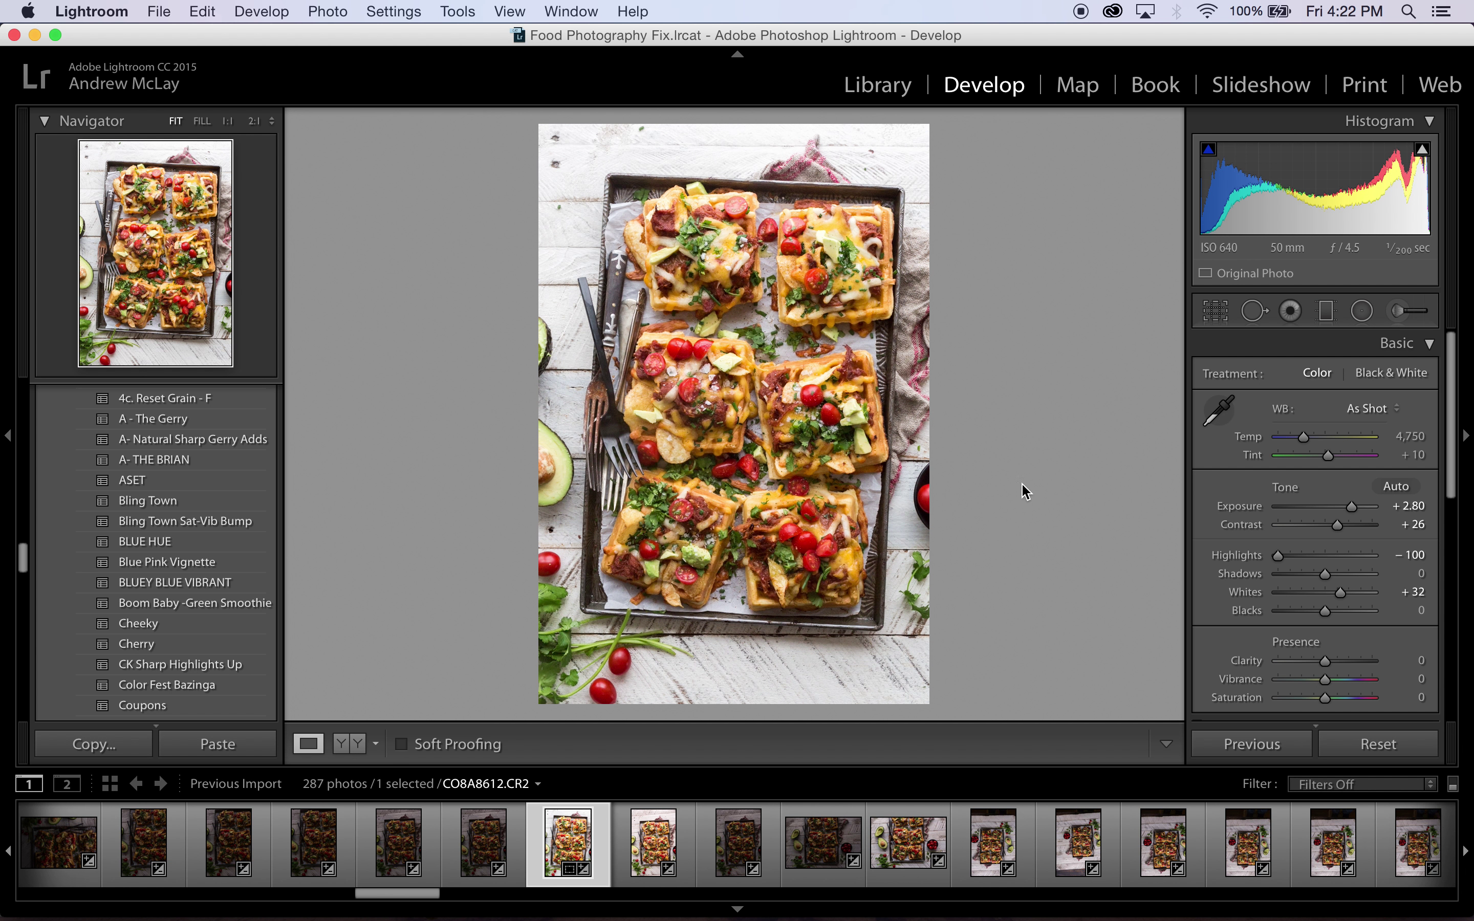
Tighten the crop further around the waffle tray and reposition the photo inside the crop frame.
{"action": "left_click", "coordinate": [1215, 312]}
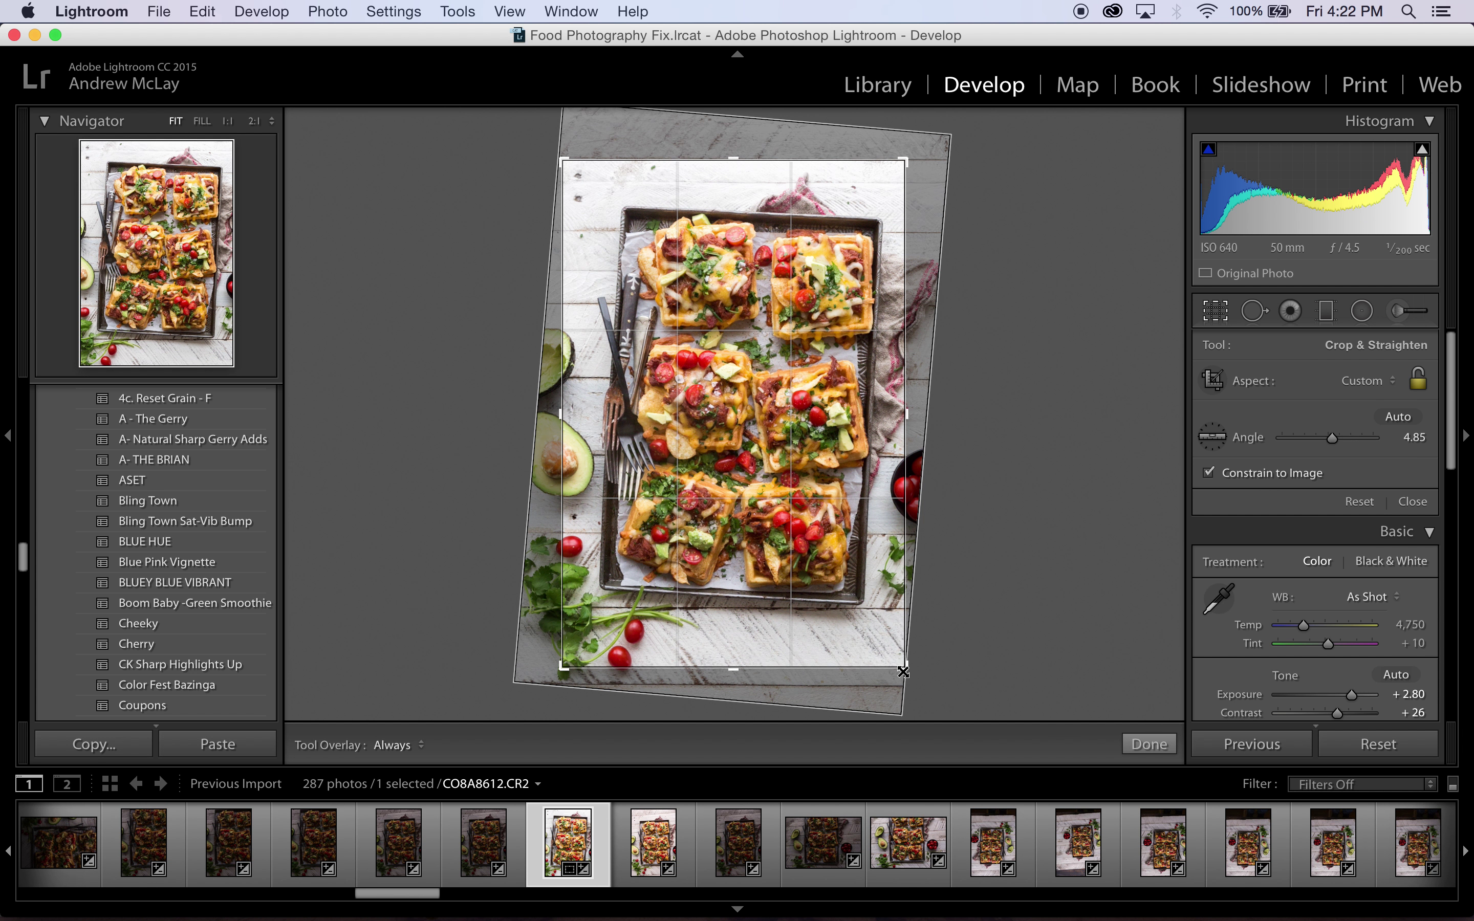
{"action": "left_click_drag", "start_coordinate": [913, 671], "coordinate": [925, 676]}
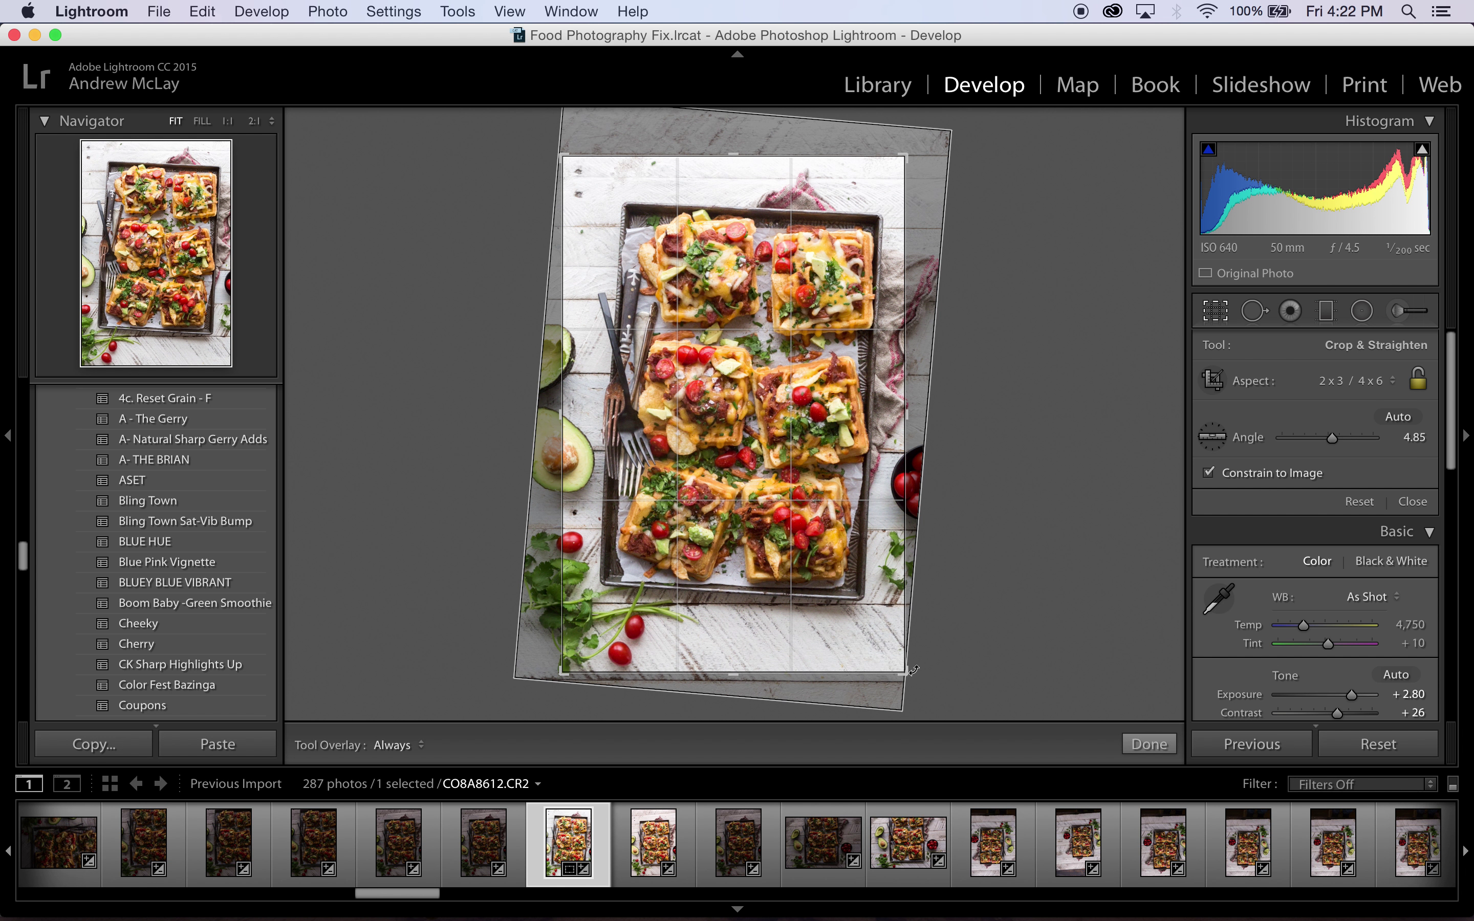
{"action": "left_click_drag", "start_coordinate": [901, 671], "coordinate": [898, 668]}
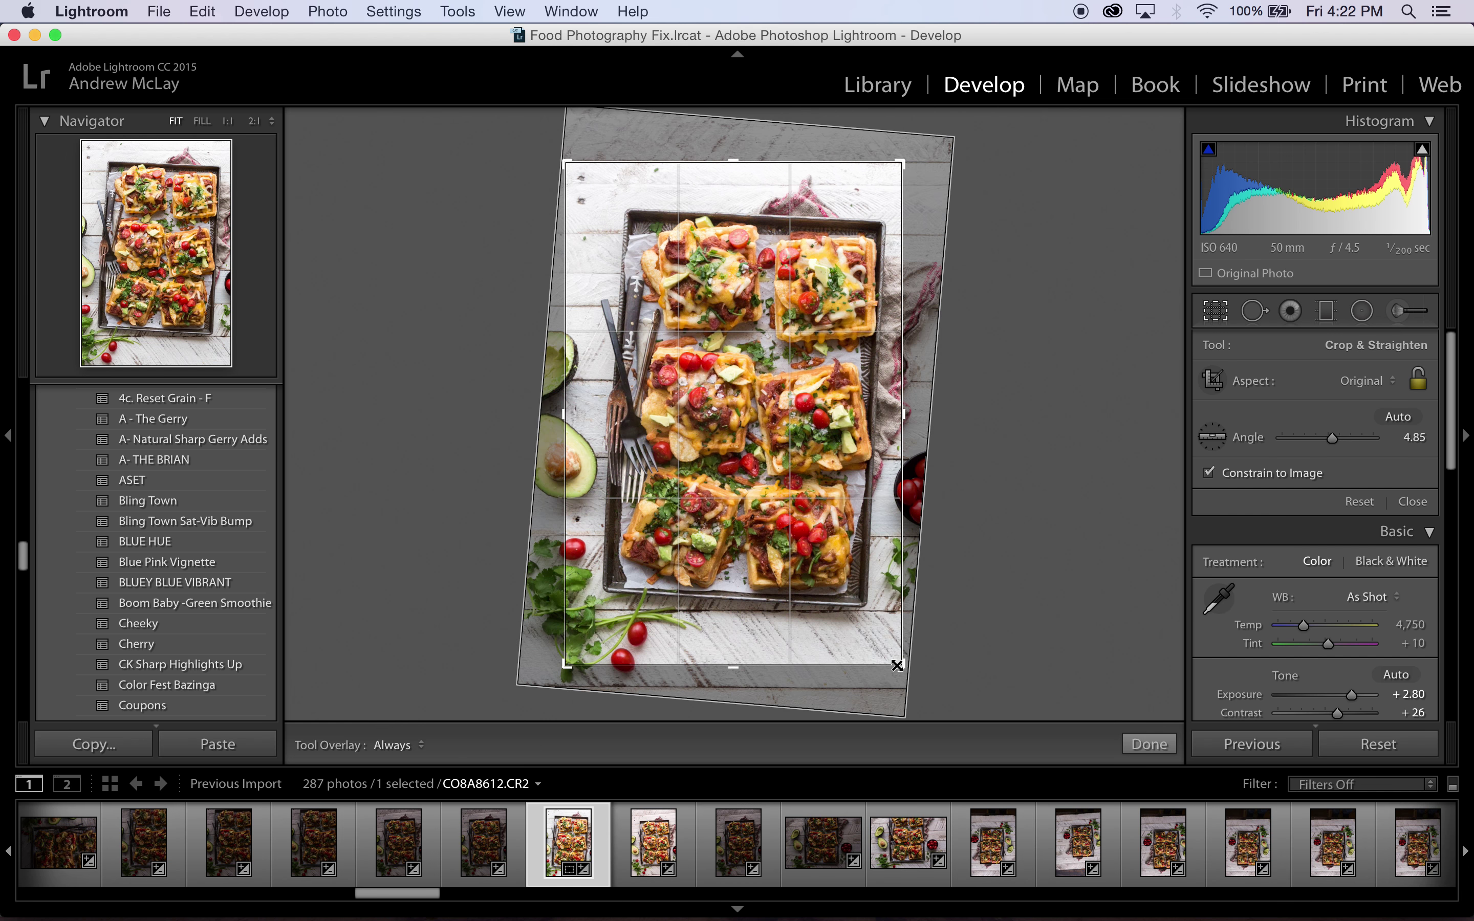
{"action": "key", "text": "super+z"}
{"action": "left_click_drag", "start_coordinate": [570, 160], "coordinate": [577, 170]}
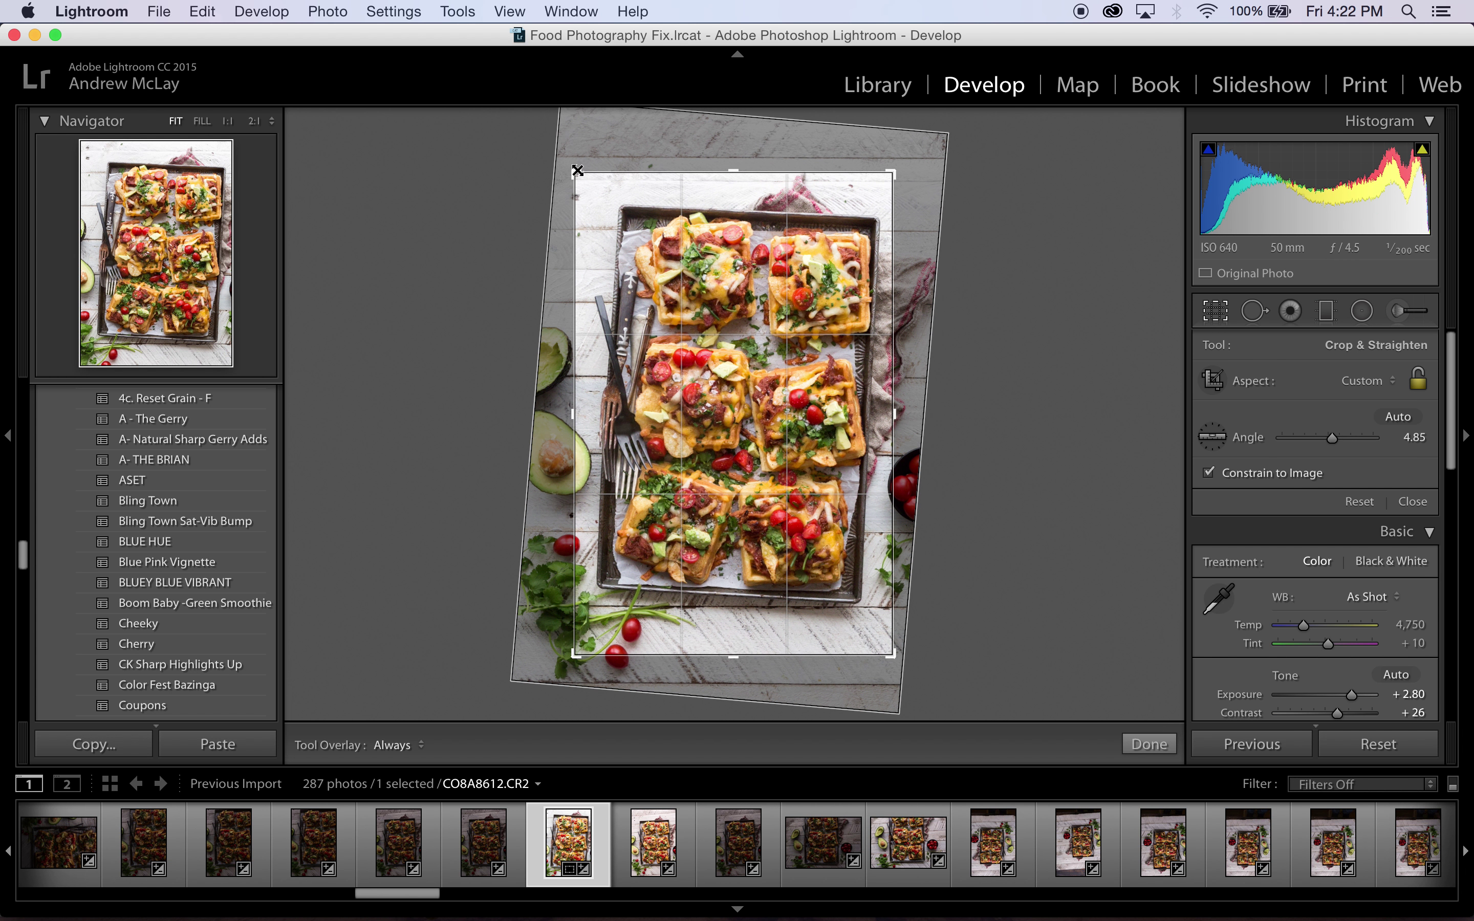
{"action": "mouse_move", "coordinate": [679, 278]}
{"action": "left_mouse_down"}
{"action": "mouse_move", "coordinate": [681, 293]}
{"action": "mouse_move", "coordinate": [670, 285]}
{"action": "left_mouse_up"}
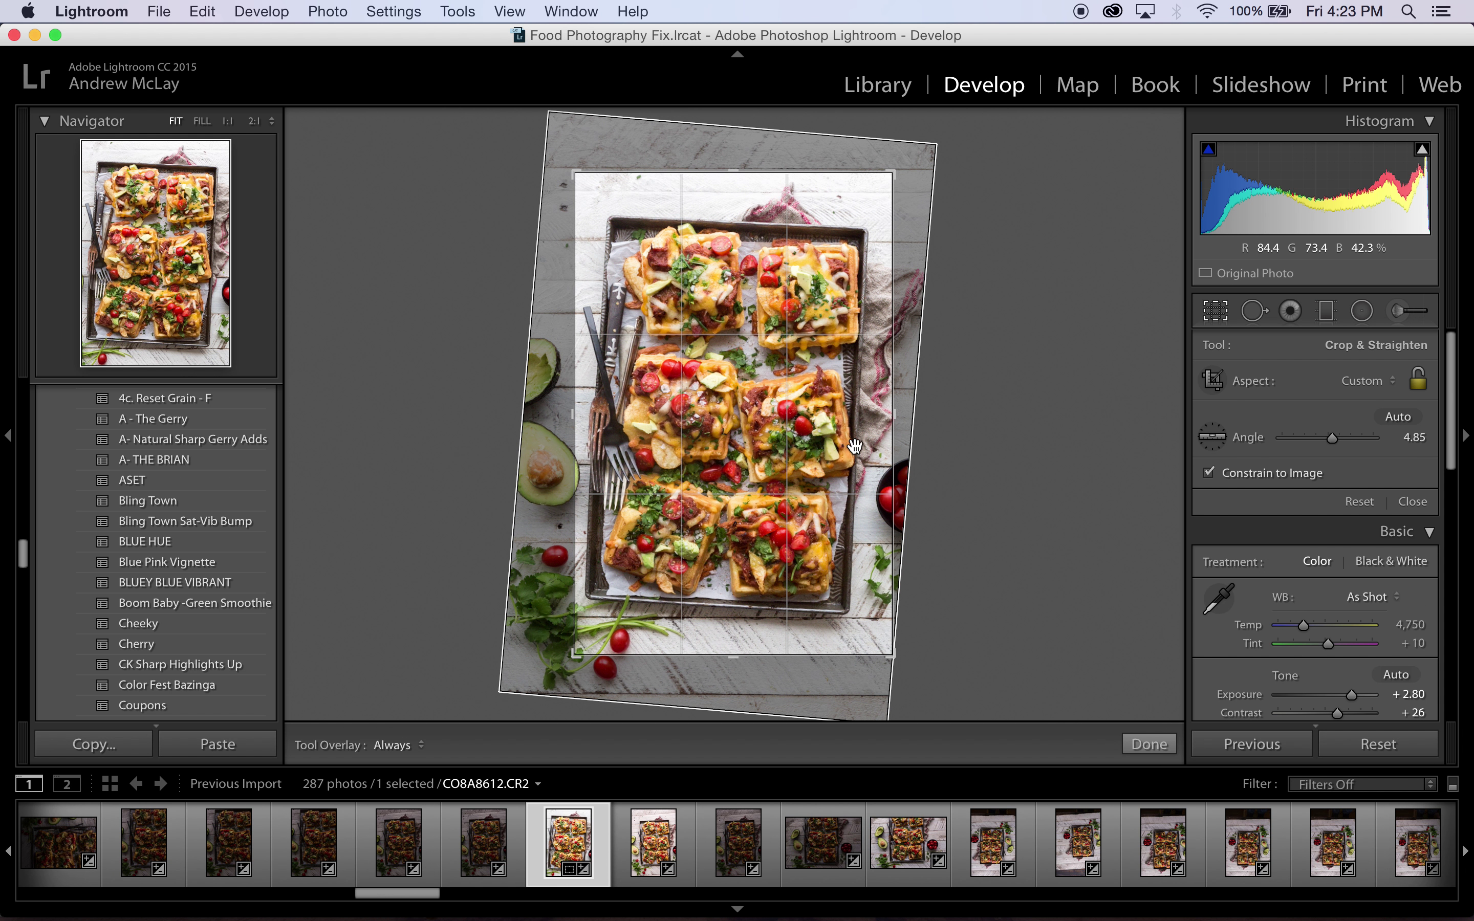
{"action": "left_click_drag", "start_coordinate": [706, 382], "coordinate": [709, 382]}
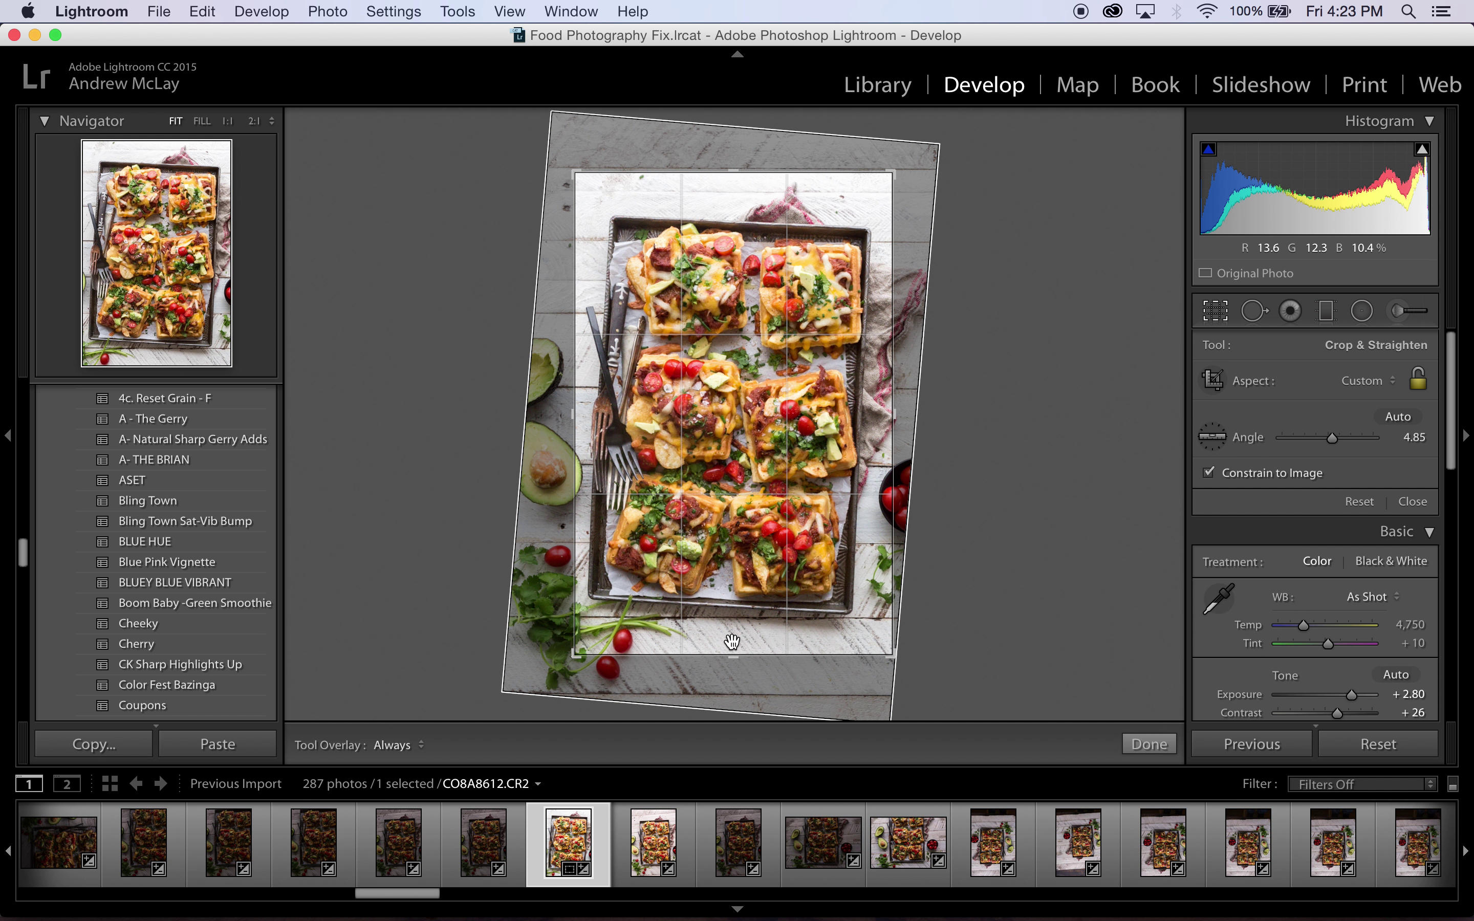
{"action": "left_click", "coordinate": [1147, 744]}
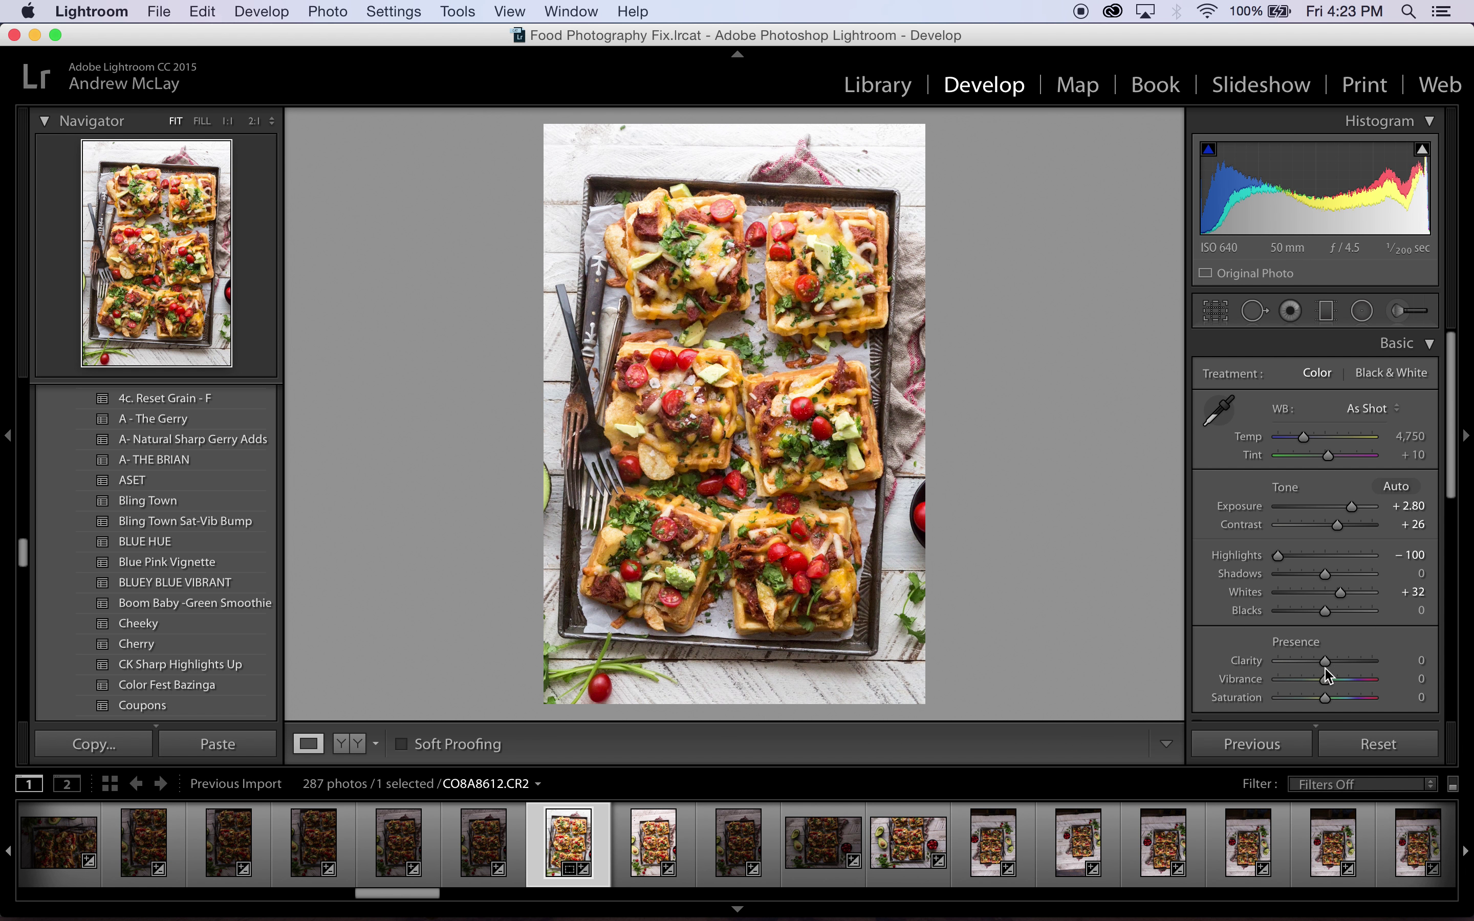
Set the photo's Clarity to +6.
{"action": "left_click_drag", "start_coordinate": [1325, 667], "coordinate": [1328, 666]}
{"action": "left_click", "coordinate": [1414, 659]}
{"action": "type", "text": "6"}
{"action": "key", "text": "Return"}
Split-tone the shadows blue with Hue 215 and a slight amount of Saturation.
{"action": "scroll", "coordinate": [1371, 628], "scroll_direction": "down", "scroll_amount": 8}
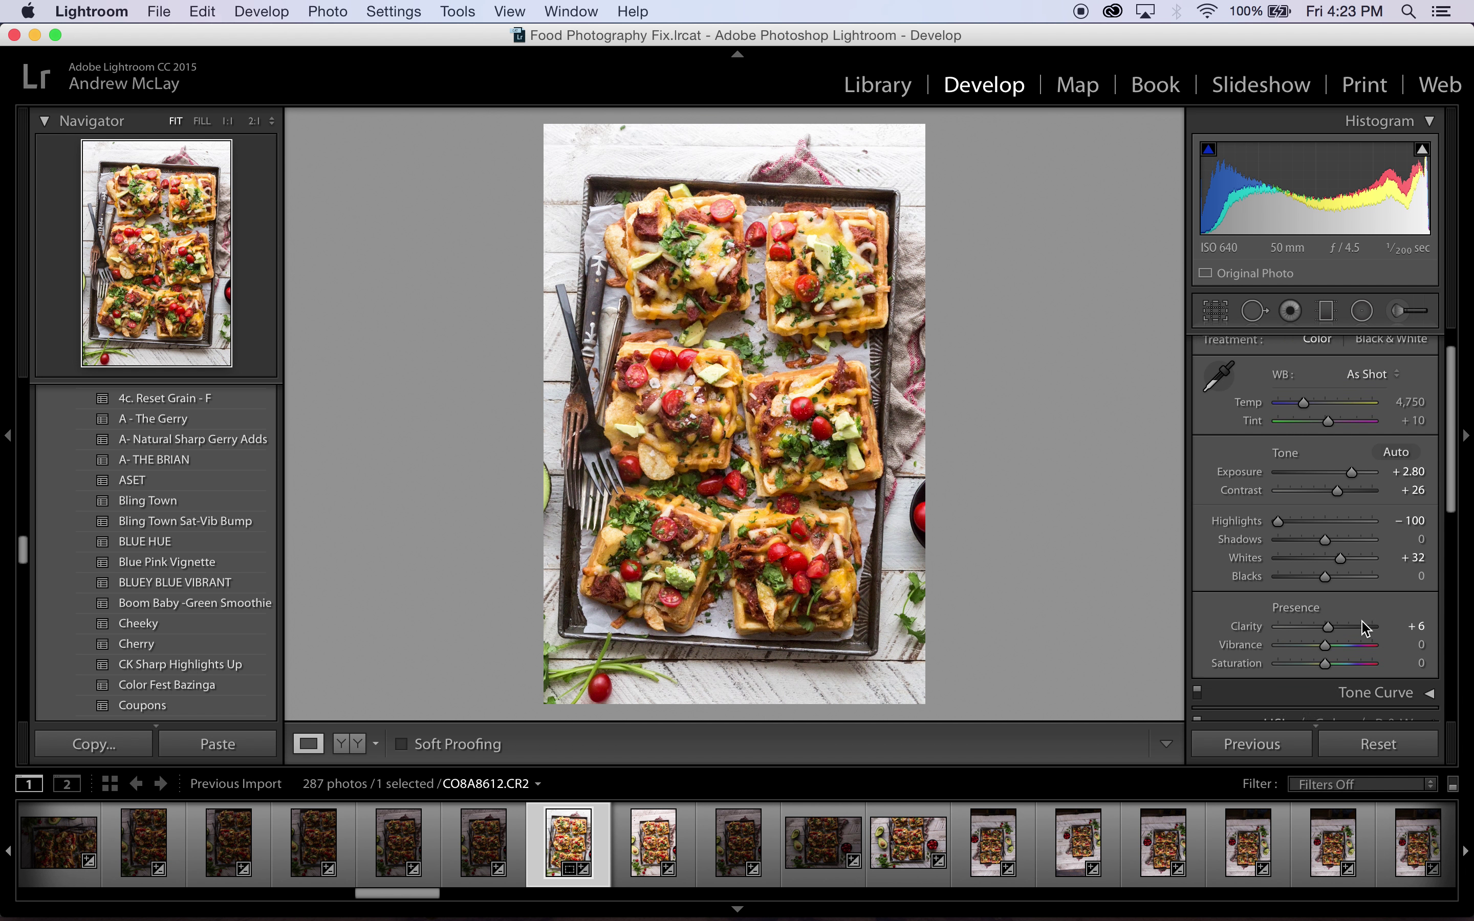
{"action": "scroll", "coordinate": [1364, 626], "scroll_direction": "down", "scroll_amount": 3}
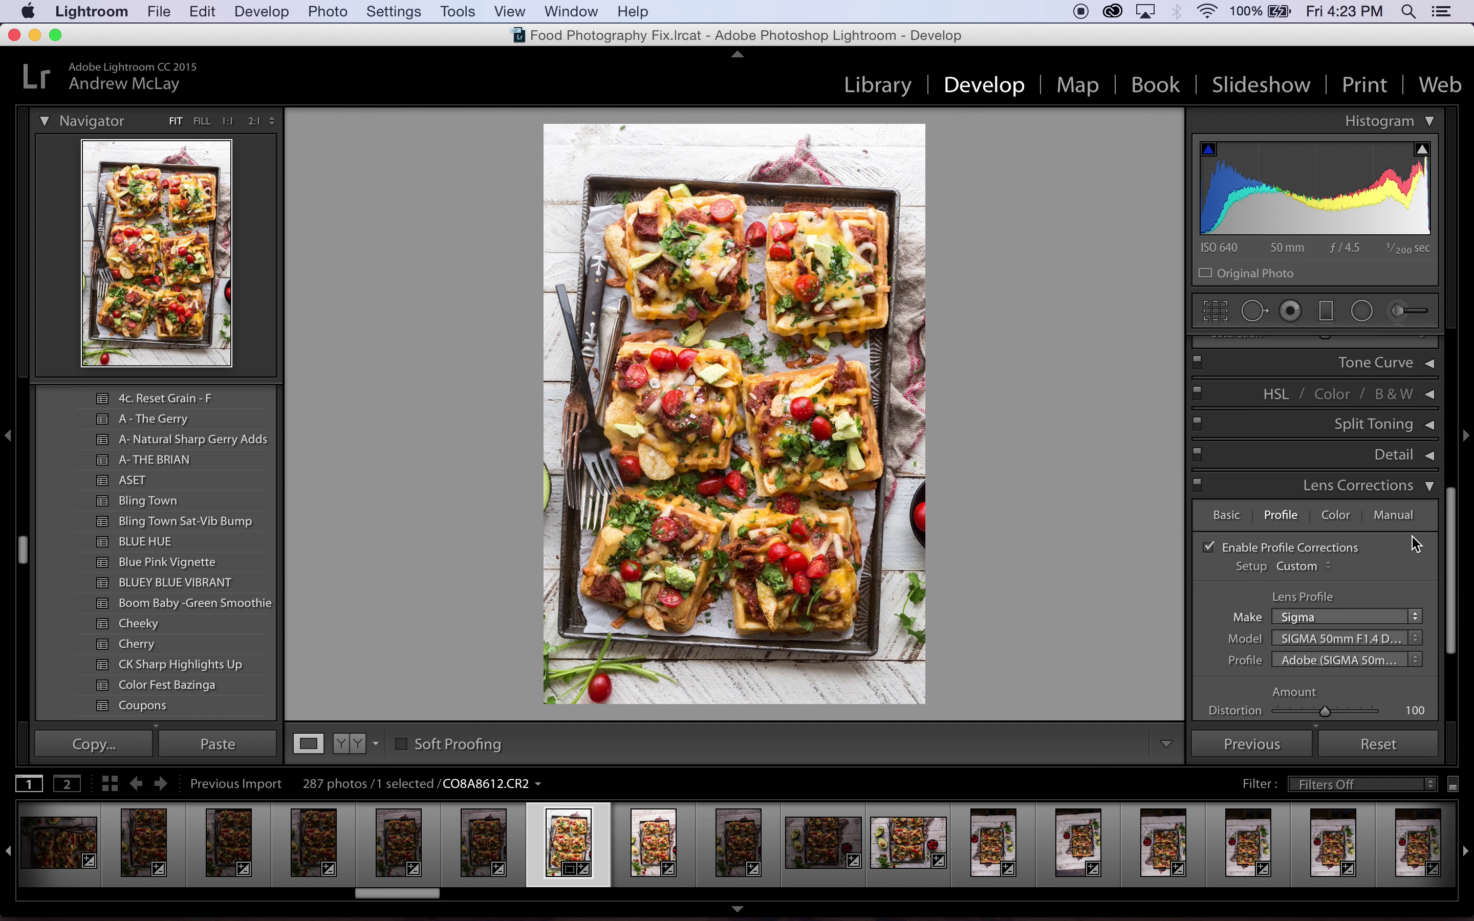
{"action": "left_click", "coordinate": [1420, 460]}
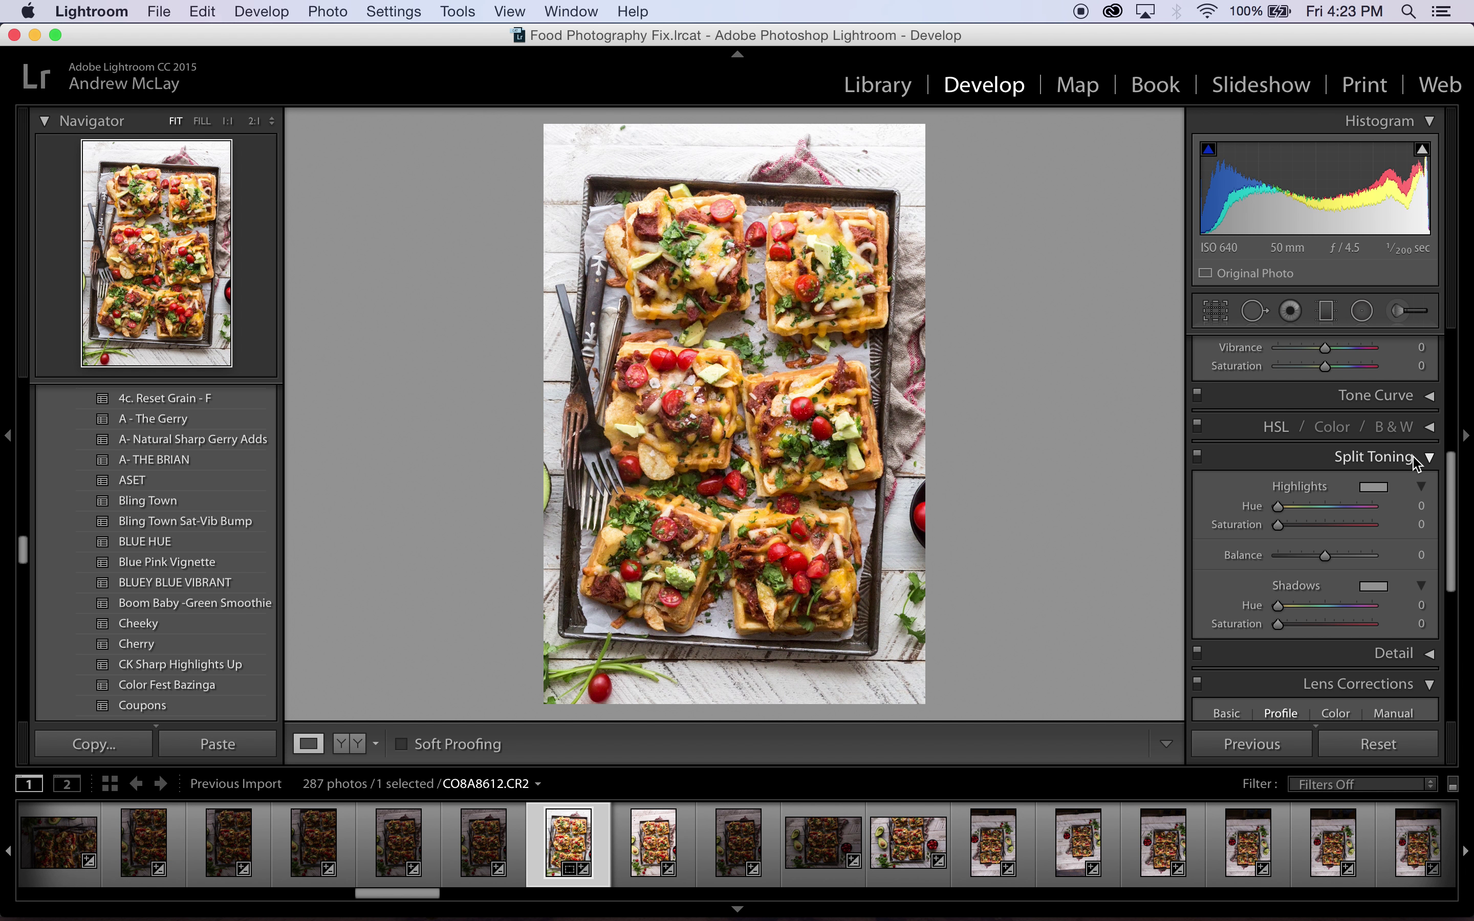
{"action": "left_click", "coordinate": [1332, 607]}
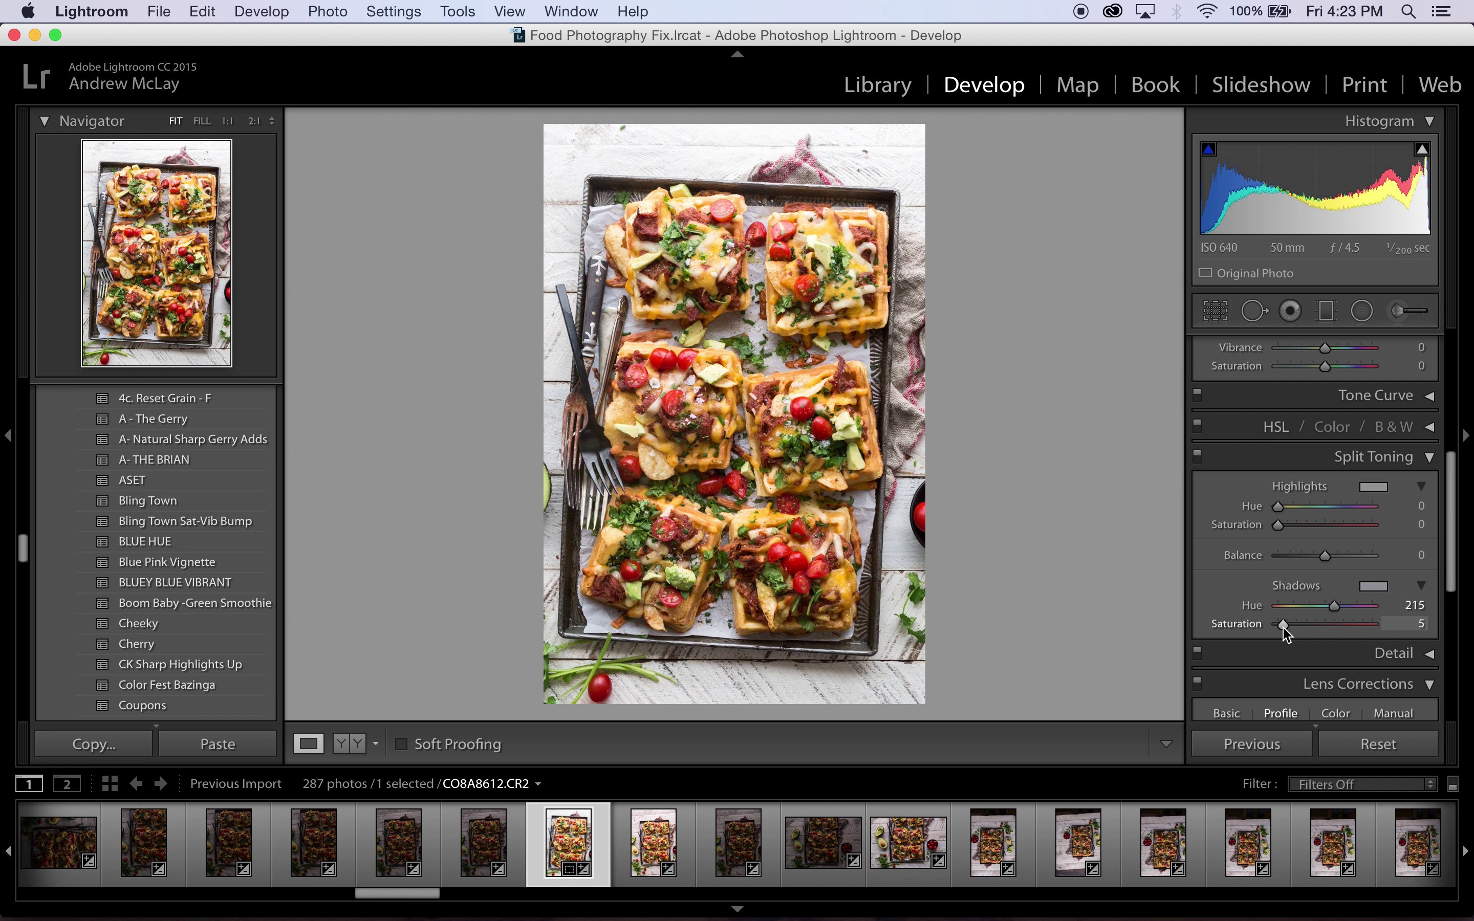
{"action": "mouse_move", "coordinate": [1287, 627]}
{"action": "left_mouse_down"}
{"action": "mouse_move", "coordinate": [1327, 629]}
{"action": "mouse_move", "coordinate": [1290, 633]}
{"action": "left_mouse_up"}
Cool the photo's white balance by setting Temp to 4,458.
{"action": "scroll", "coordinate": [1291, 628], "scroll_direction": "up", "scroll_amount": 6}
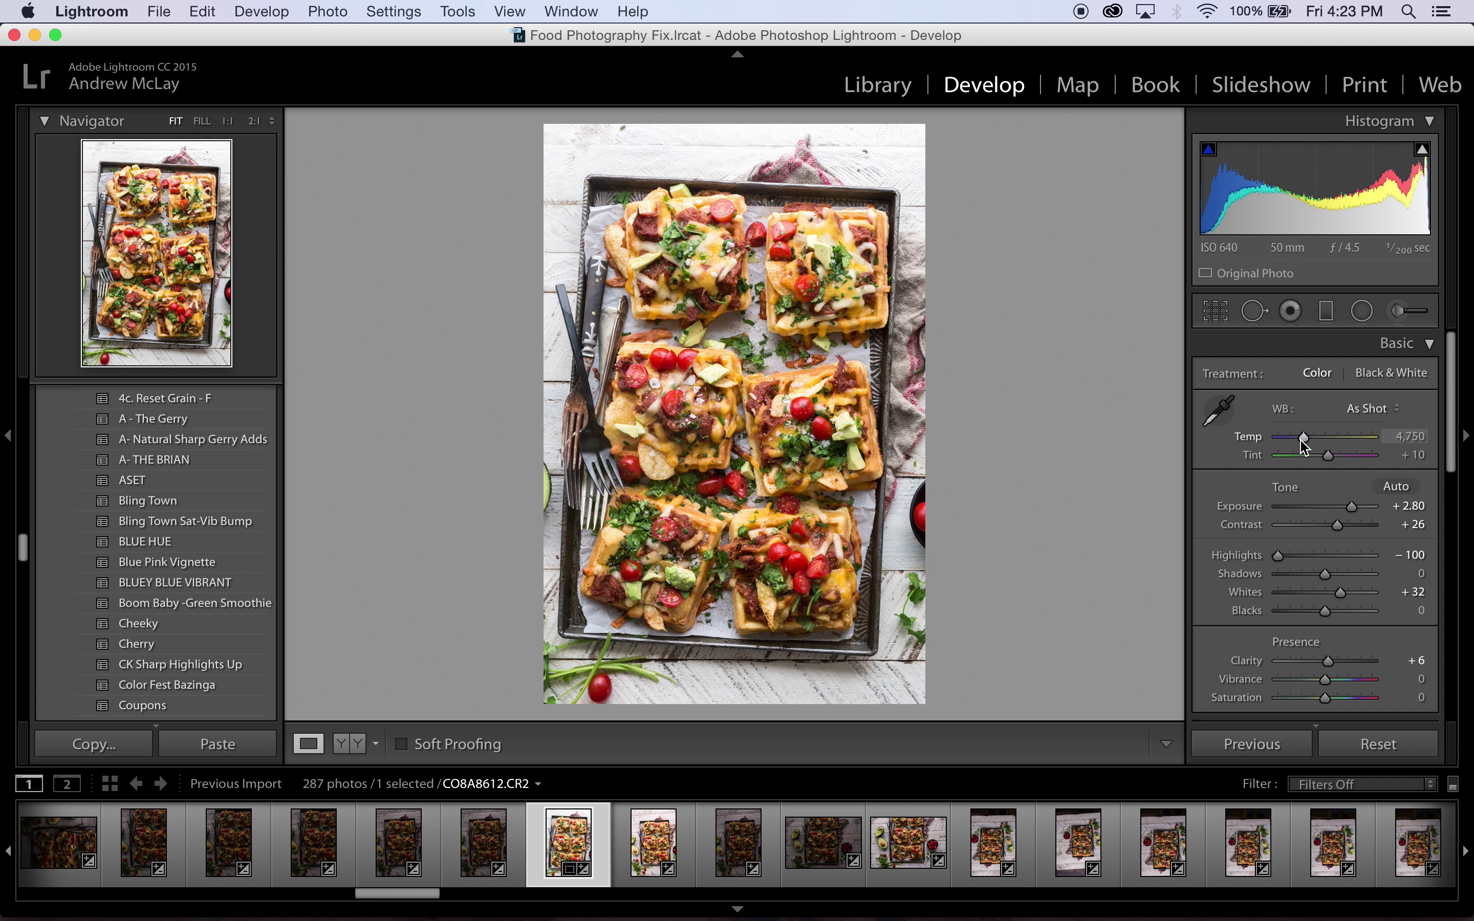
{"action": "left_click_drag", "start_coordinate": [1300, 441], "coordinate": [1300, 441]}
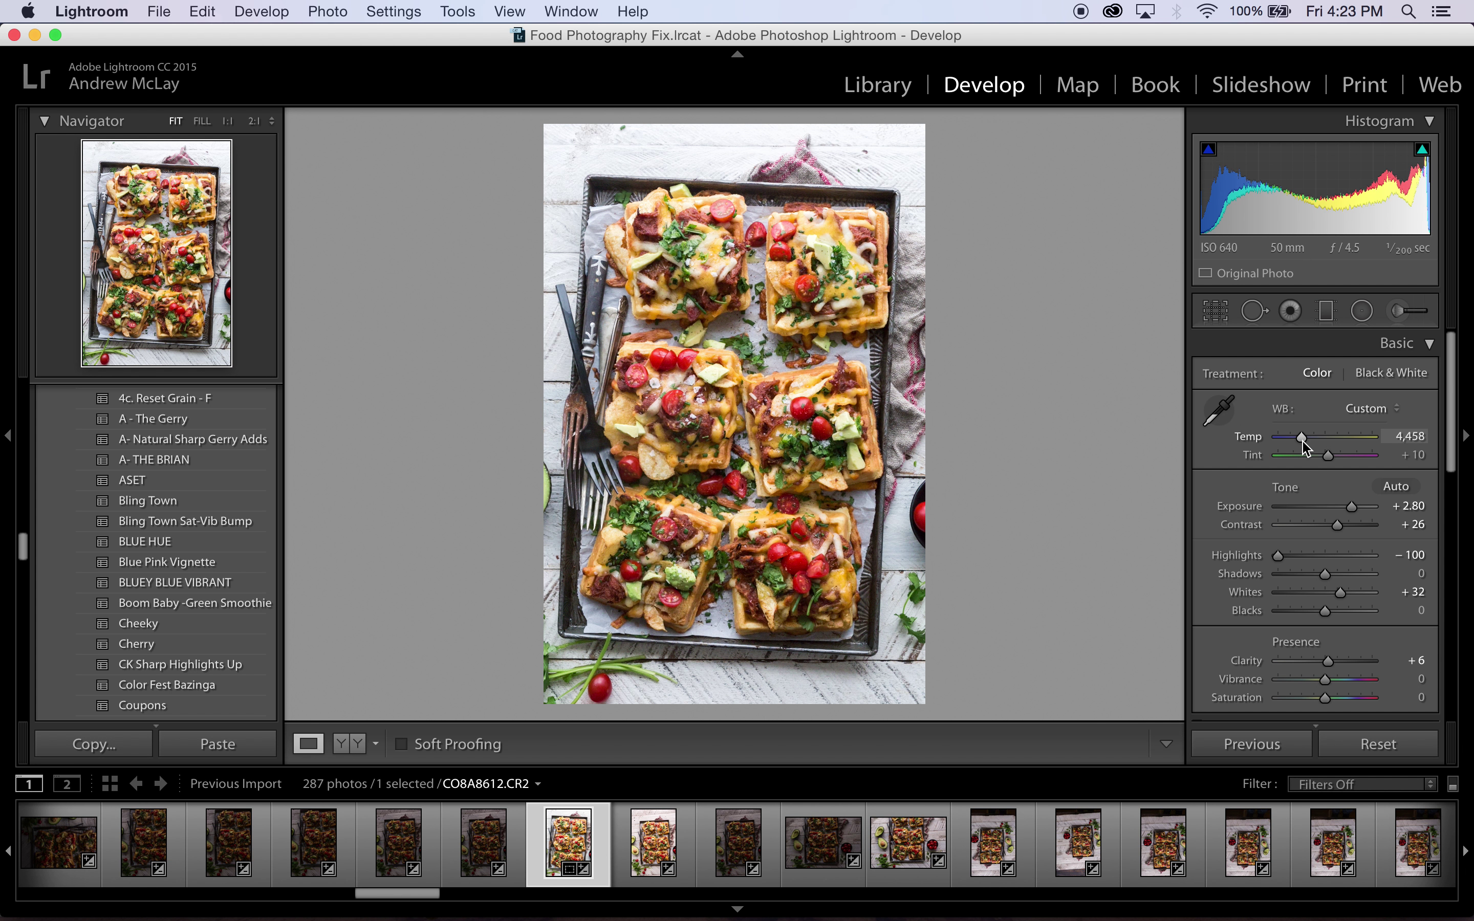
Set the photo's Temp to 4,680, Contrast to +36 and Highlights to −52.
{"action": "left_click_drag", "start_coordinate": [1301, 441], "coordinate": [1304, 441]}
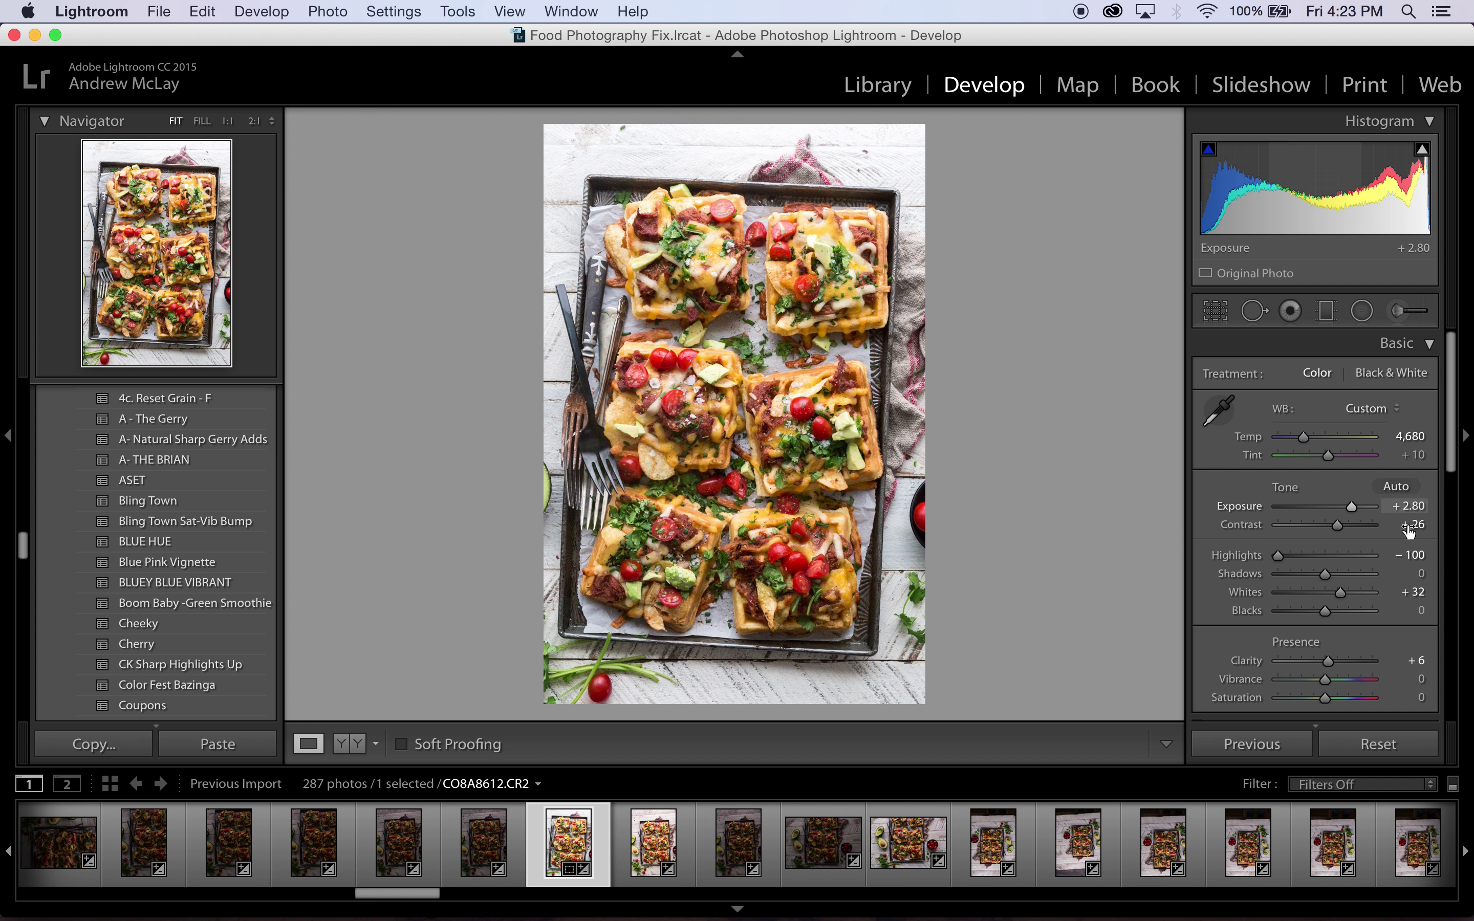
{"action": "left_click", "coordinate": [1300, 556]}
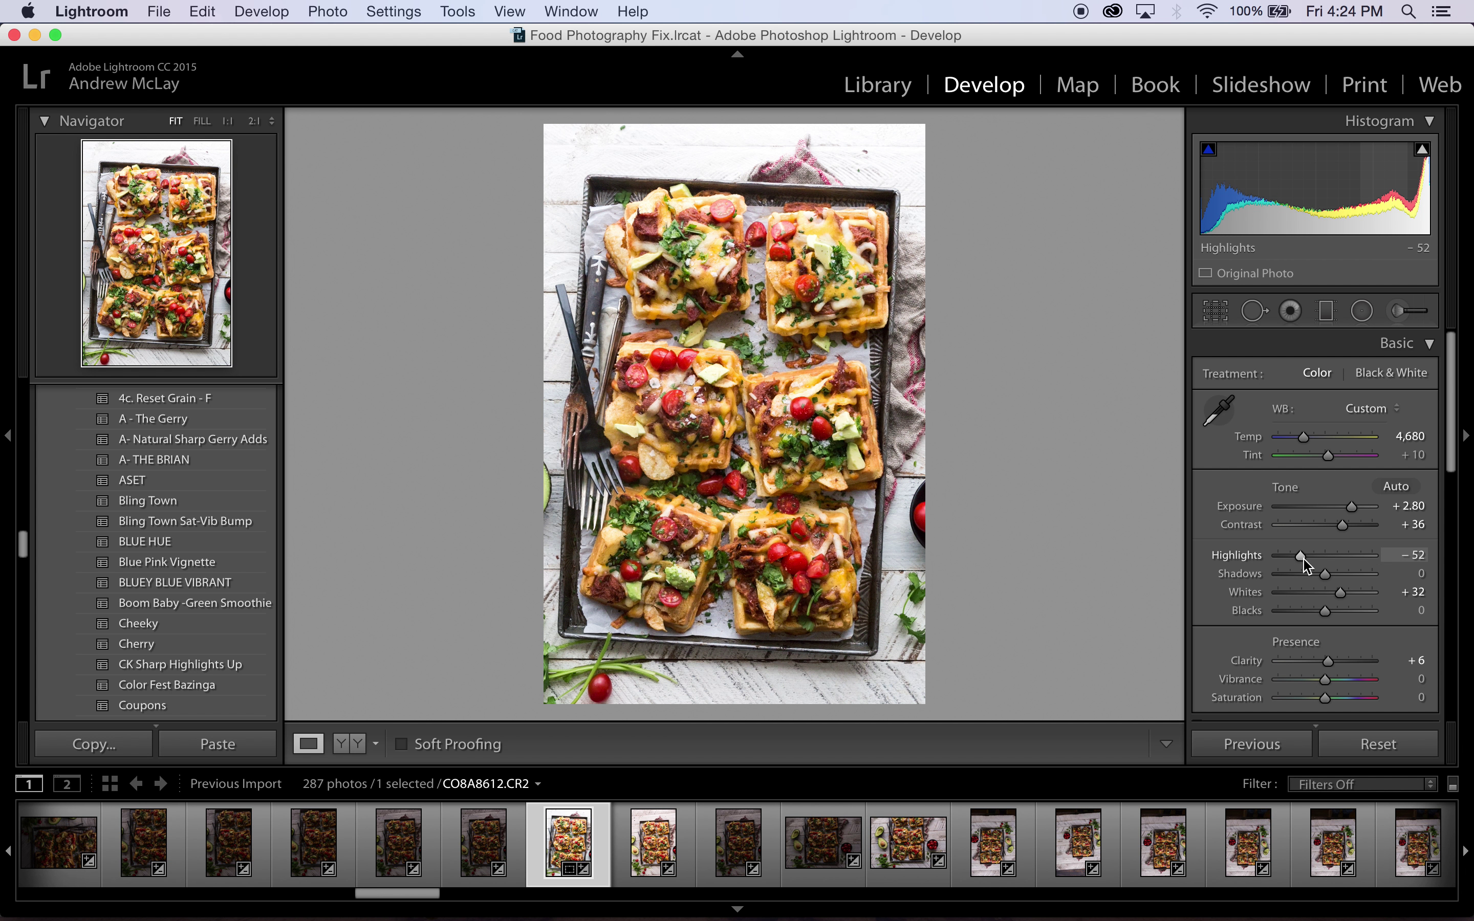
Sharpen the photo with Amount 72, Radius 3.0, Detail 97 and Masking 97, and set luminance noise reduction to 52.
{"action": "scroll", "coordinate": [1297, 609], "scroll_direction": "down", "scroll_amount": 10}
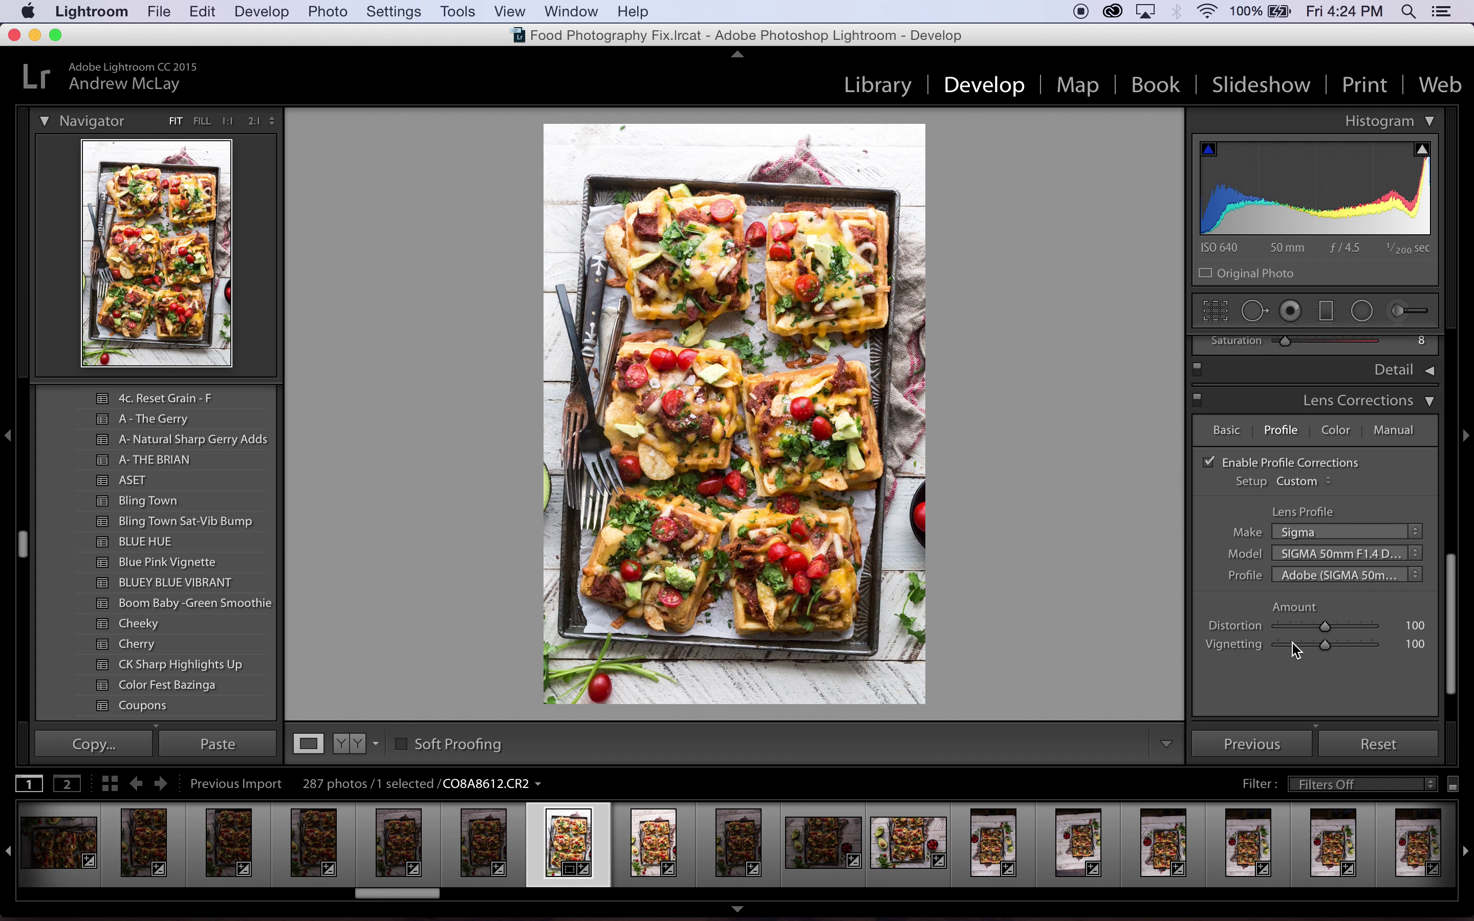
{"action": "left_click", "coordinate": [1429, 453]}
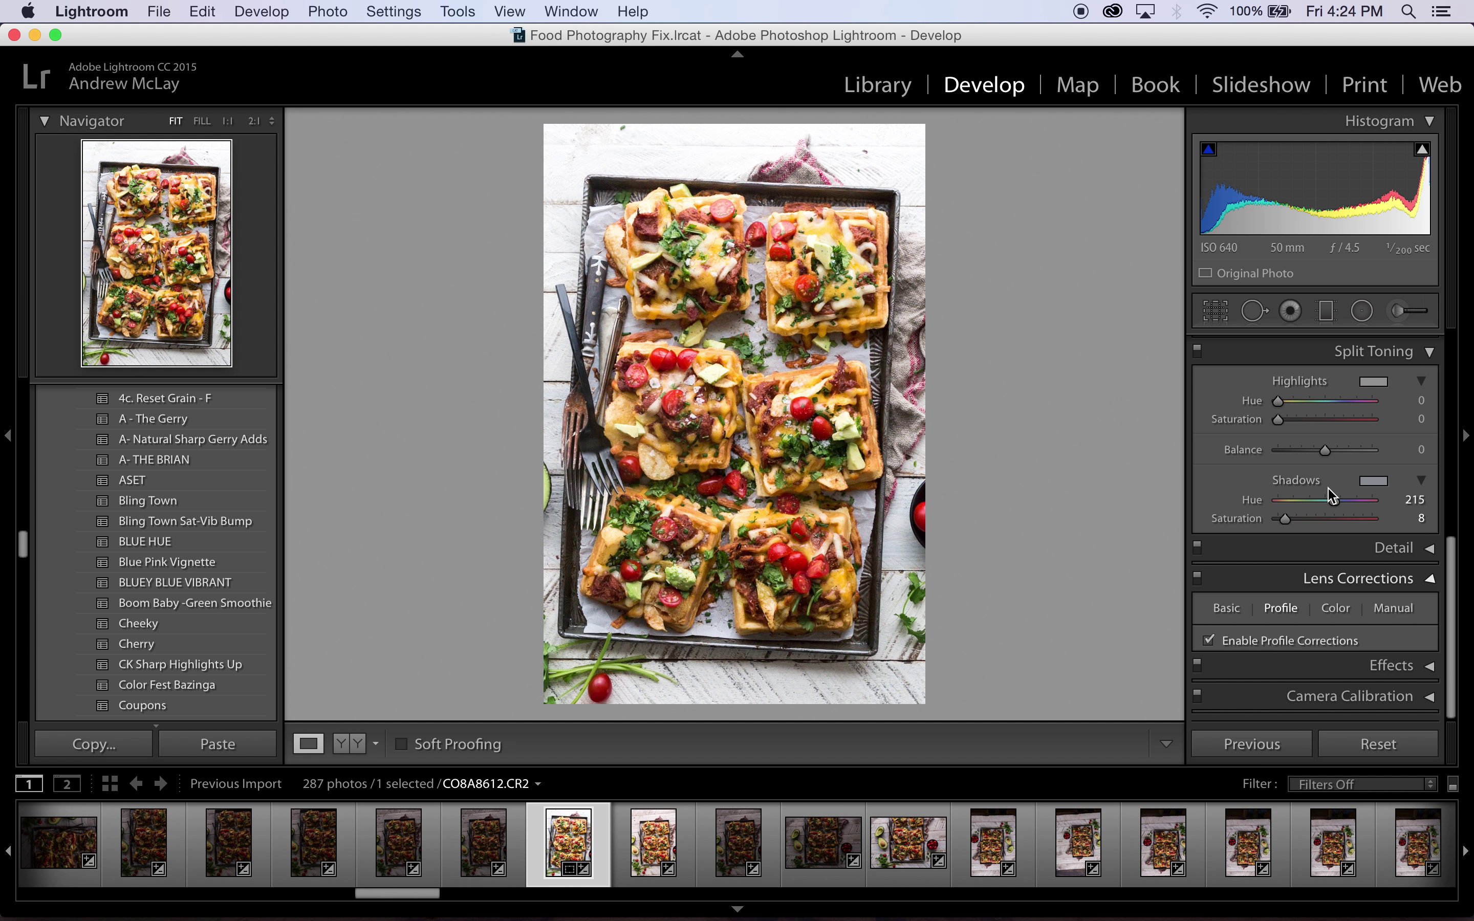
{"action": "left_click", "coordinate": [1428, 443]}
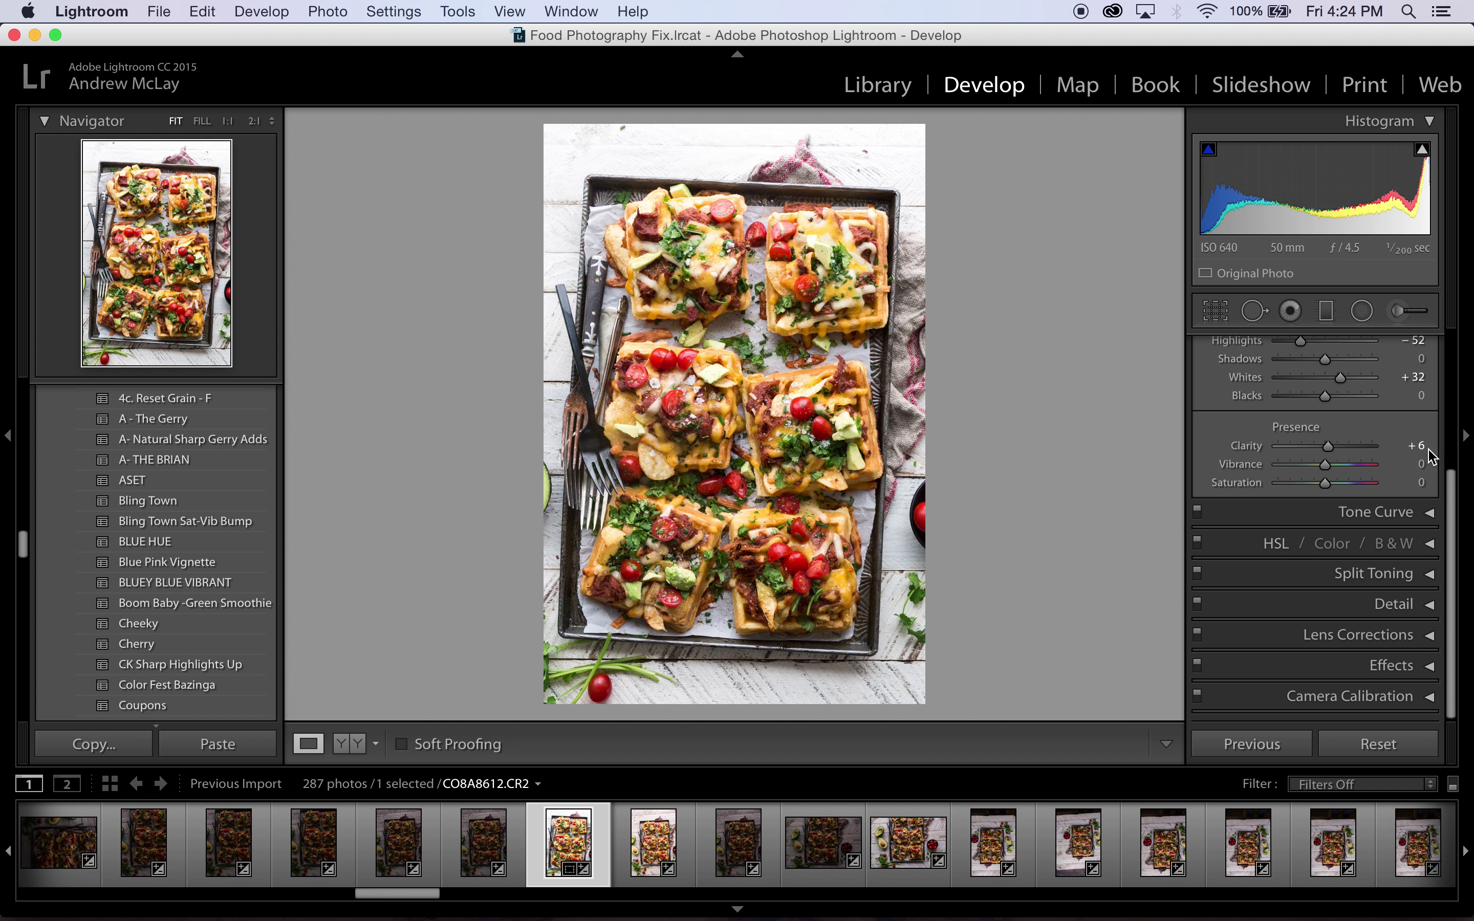
{"action": "left_click", "coordinate": [1423, 614]}
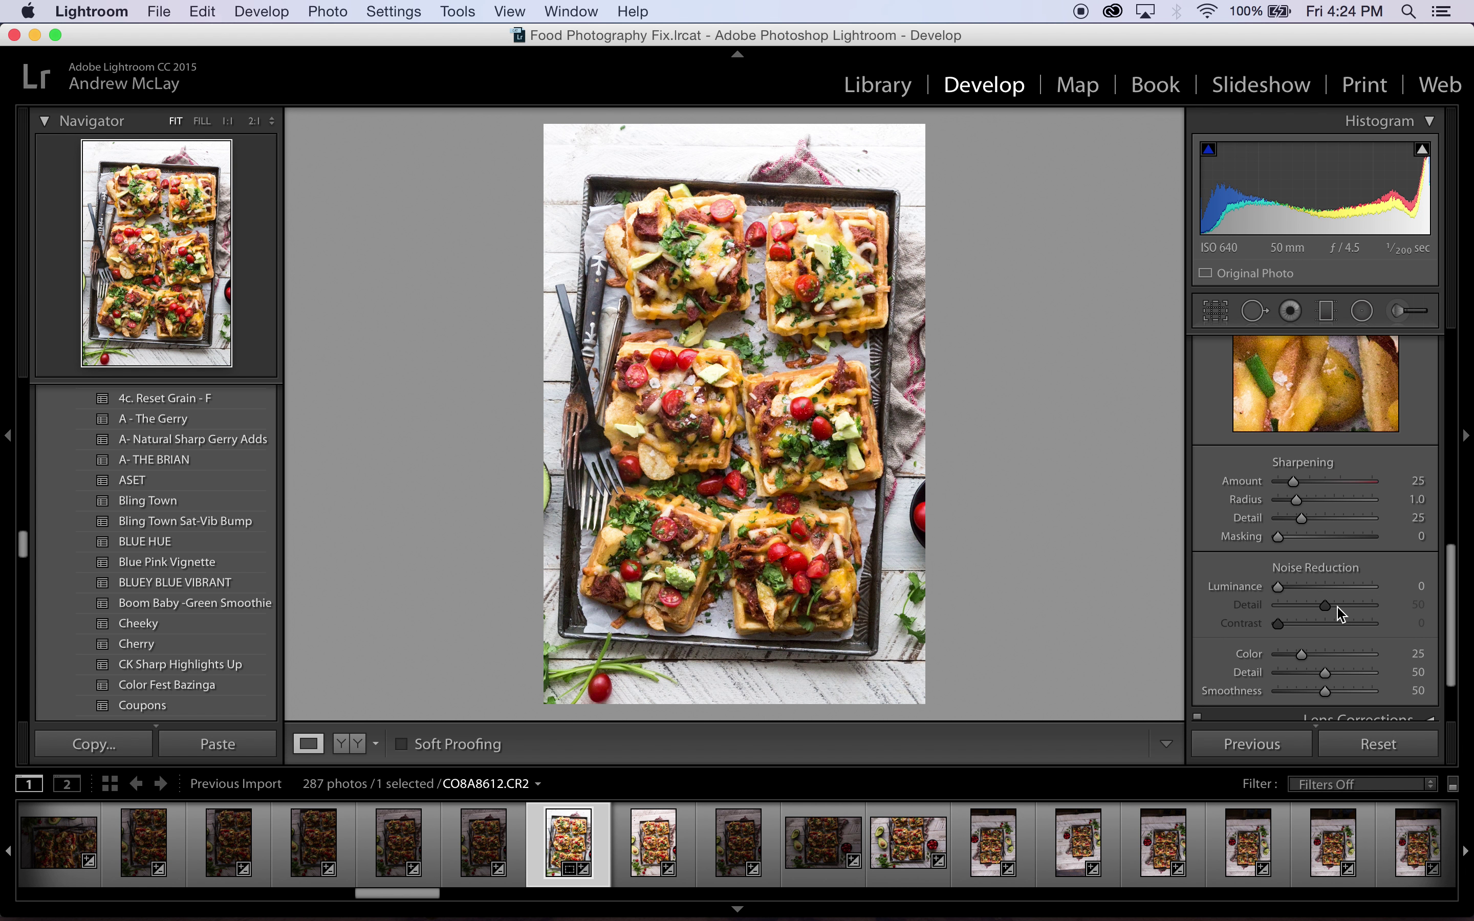
{"action": "left_click", "coordinate": [1371, 506]}
{"action": "left_click", "coordinate": [1369, 518]}
{"action": "left_click", "coordinate": [1369, 536]}
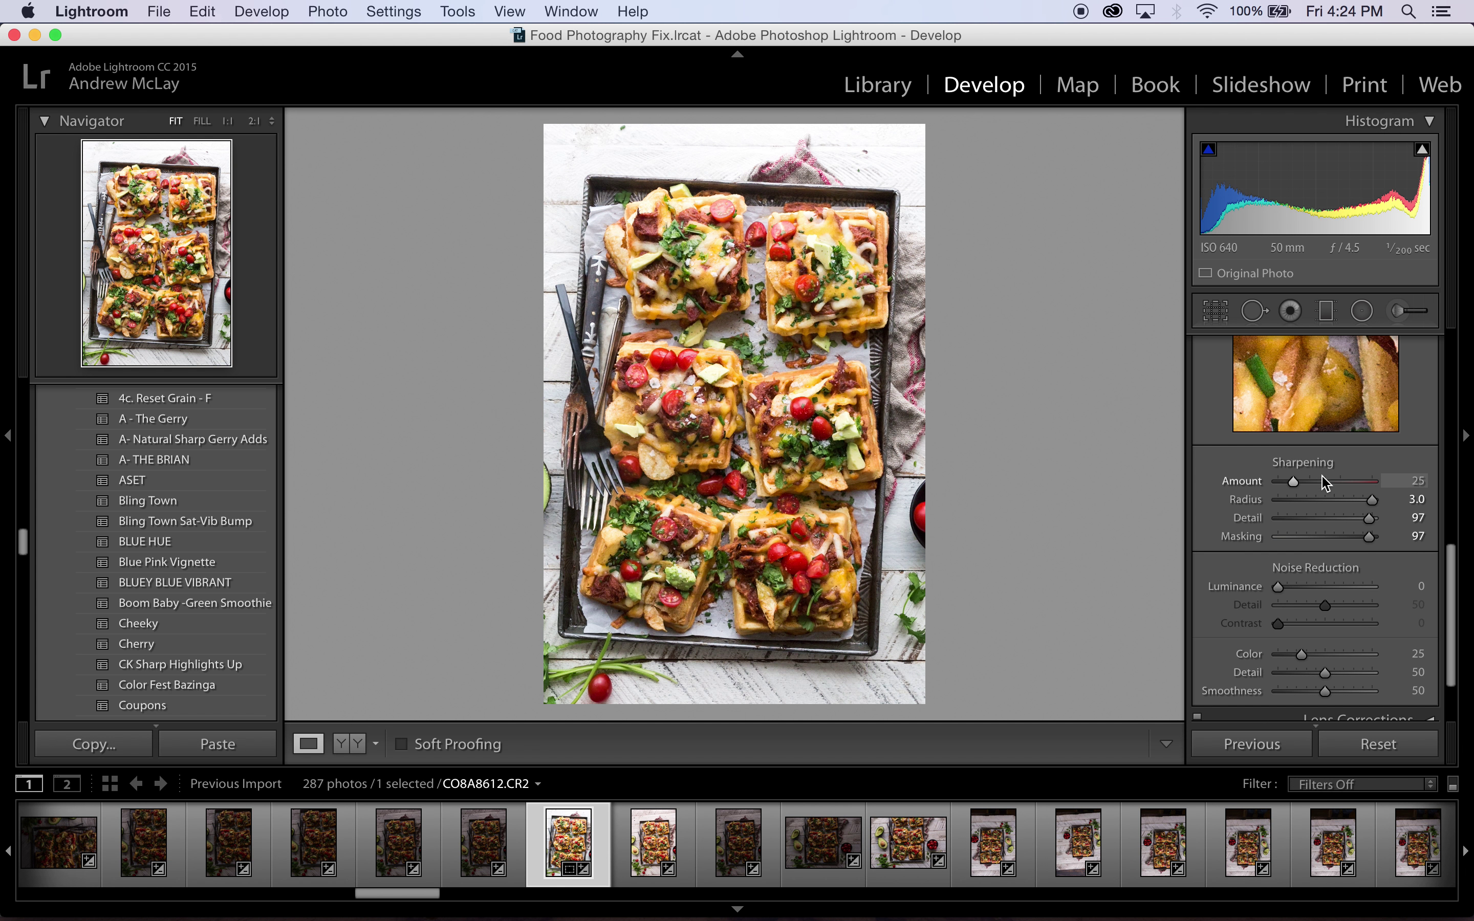
{"action": "left_click", "coordinate": [1333, 483]}
{"action": "left_click", "coordinate": [1294, 482]}
{"action": "left_click", "coordinate": [1327, 483]}
{"action": "left_click_drag", "start_coordinate": [1368, 585], "coordinate": [1327, 588]}
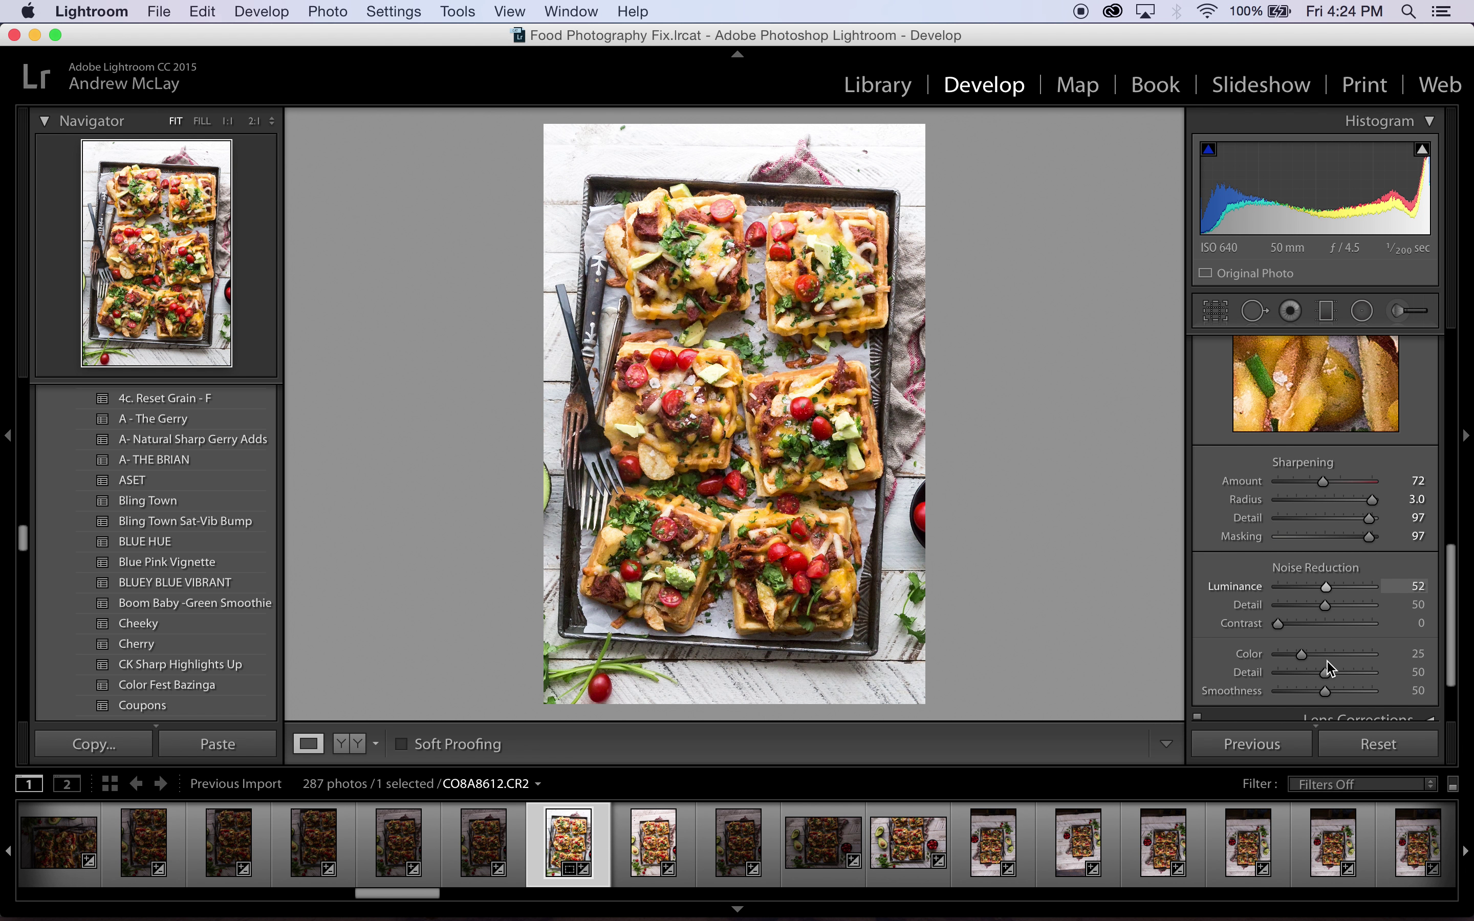
Set the photo's Dehaze to +19 and add a dark post-crop vignette with Amount −16.
{"action": "scroll", "coordinate": [1330, 664], "scroll_direction": "down", "scroll_amount": 3}
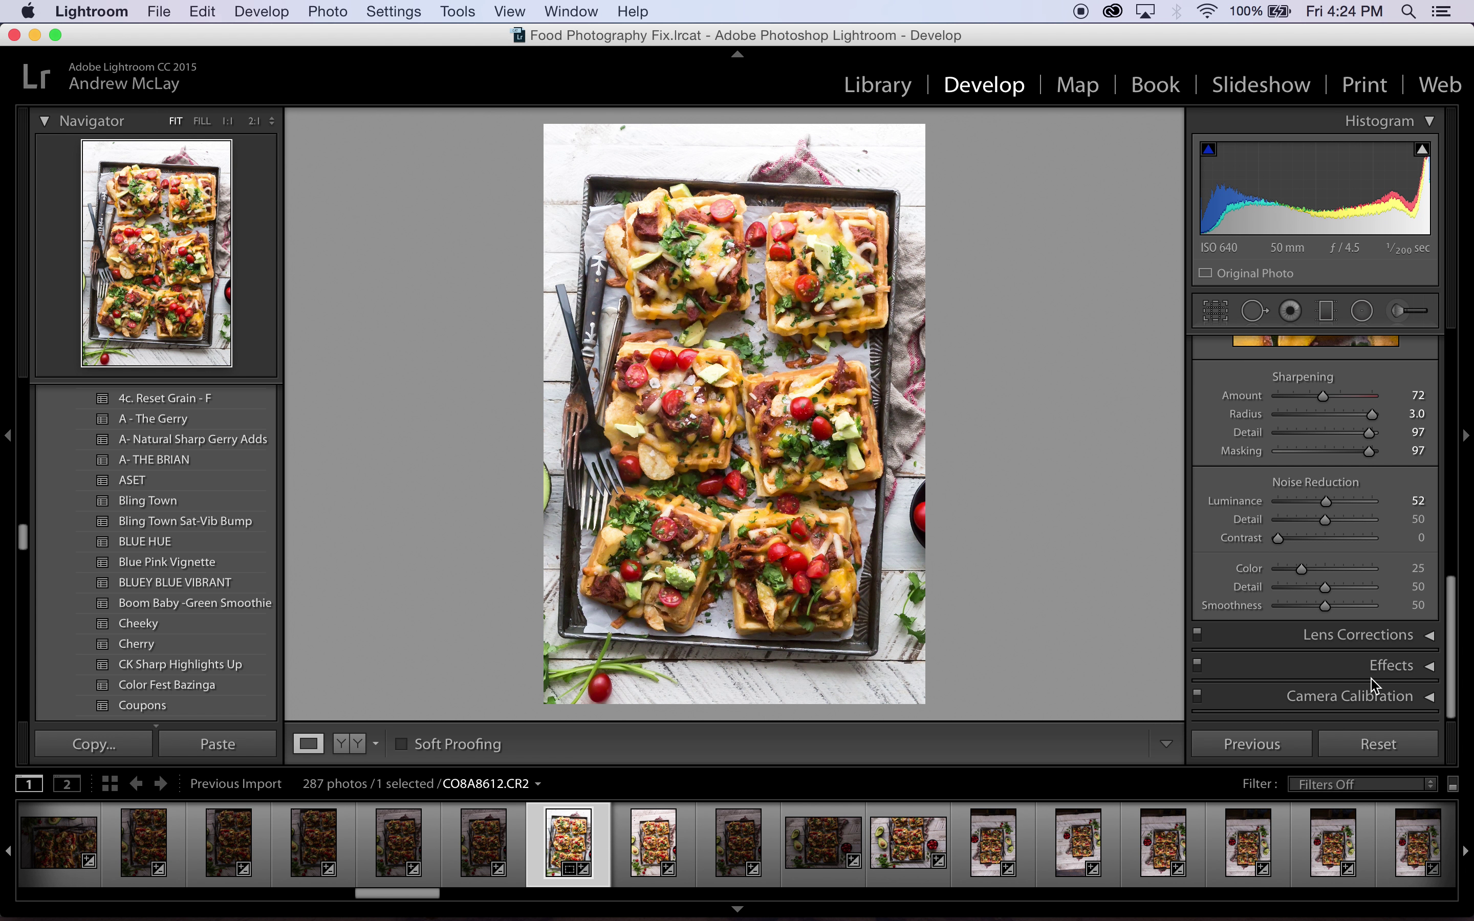
{"action": "left_click", "coordinate": [1428, 700]}
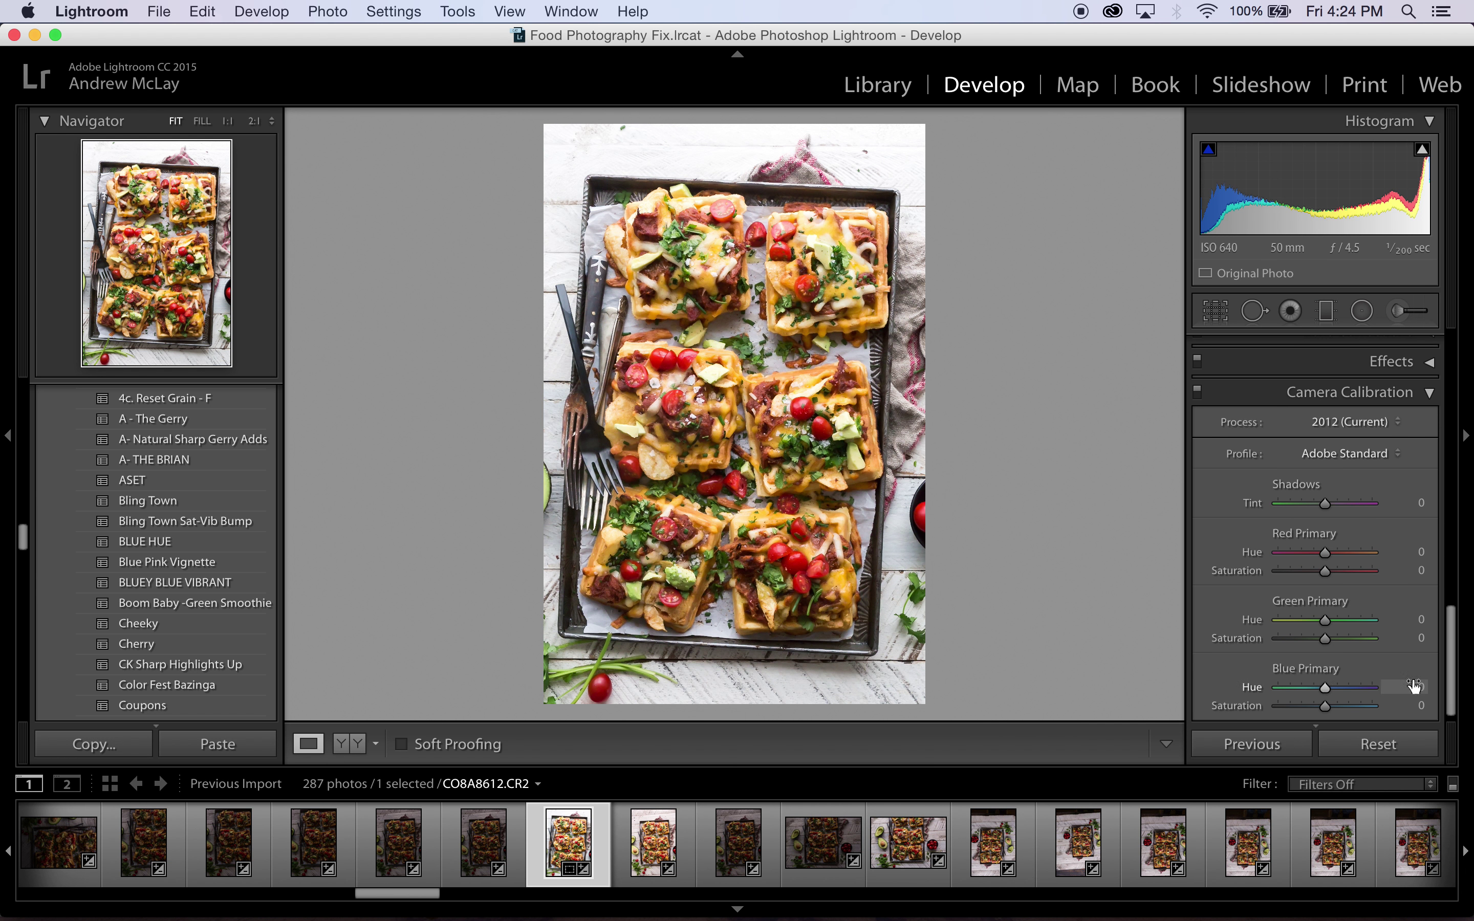
{"action": "left_click", "coordinate": [1430, 364]}
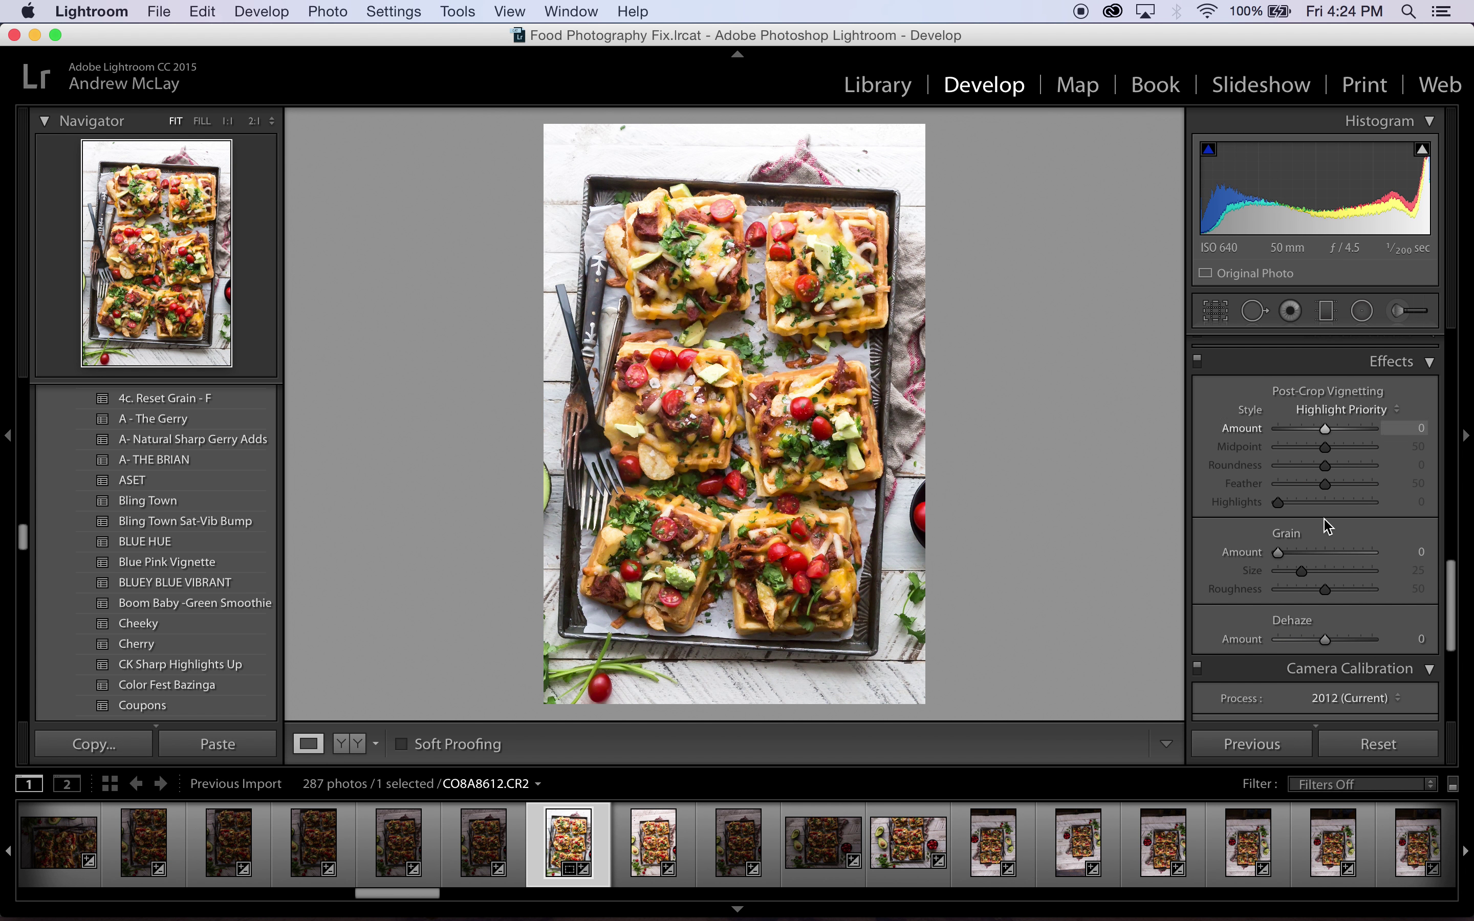
{"action": "left_click_drag", "start_coordinate": [1329, 640], "coordinate": [1334, 646]}
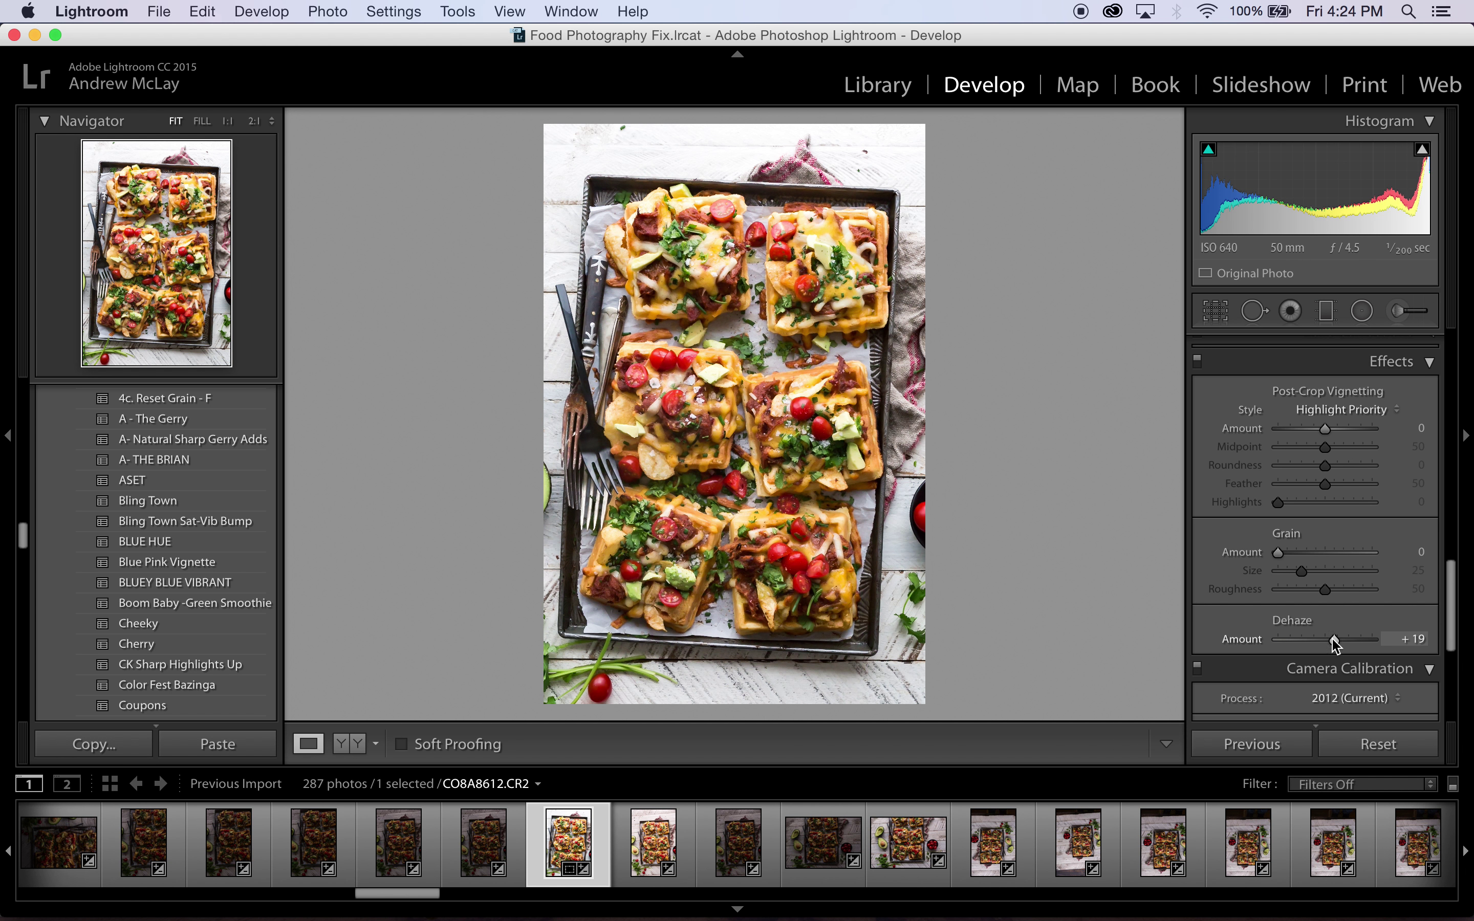
{"action": "left_click", "coordinate": [1316, 429]}
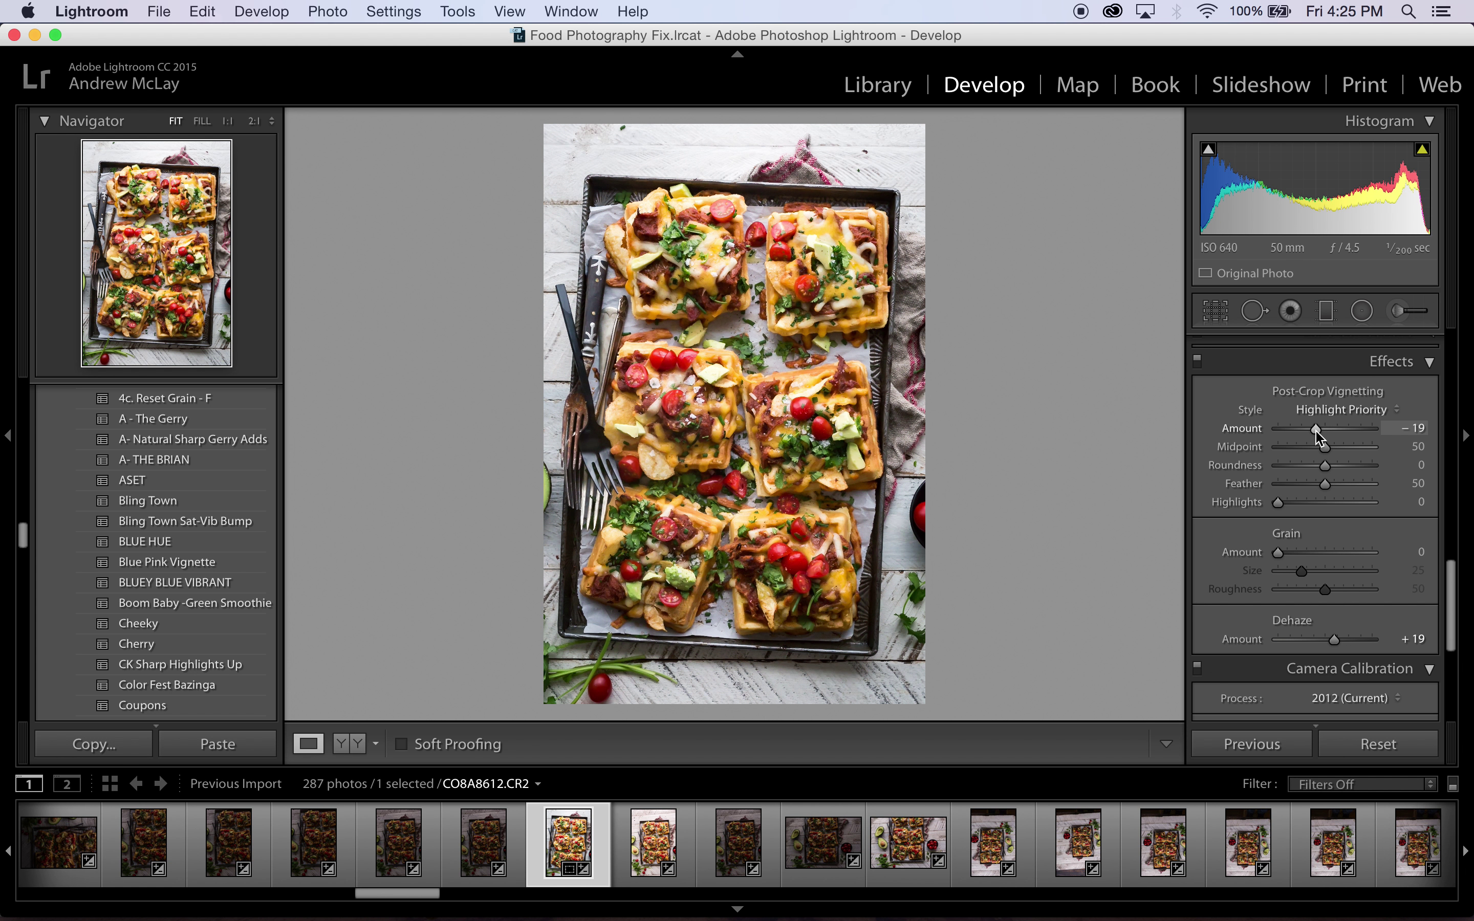
{"action": "left_click_drag", "start_coordinate": [1316, 431], "coordinate": [1317, 431]}
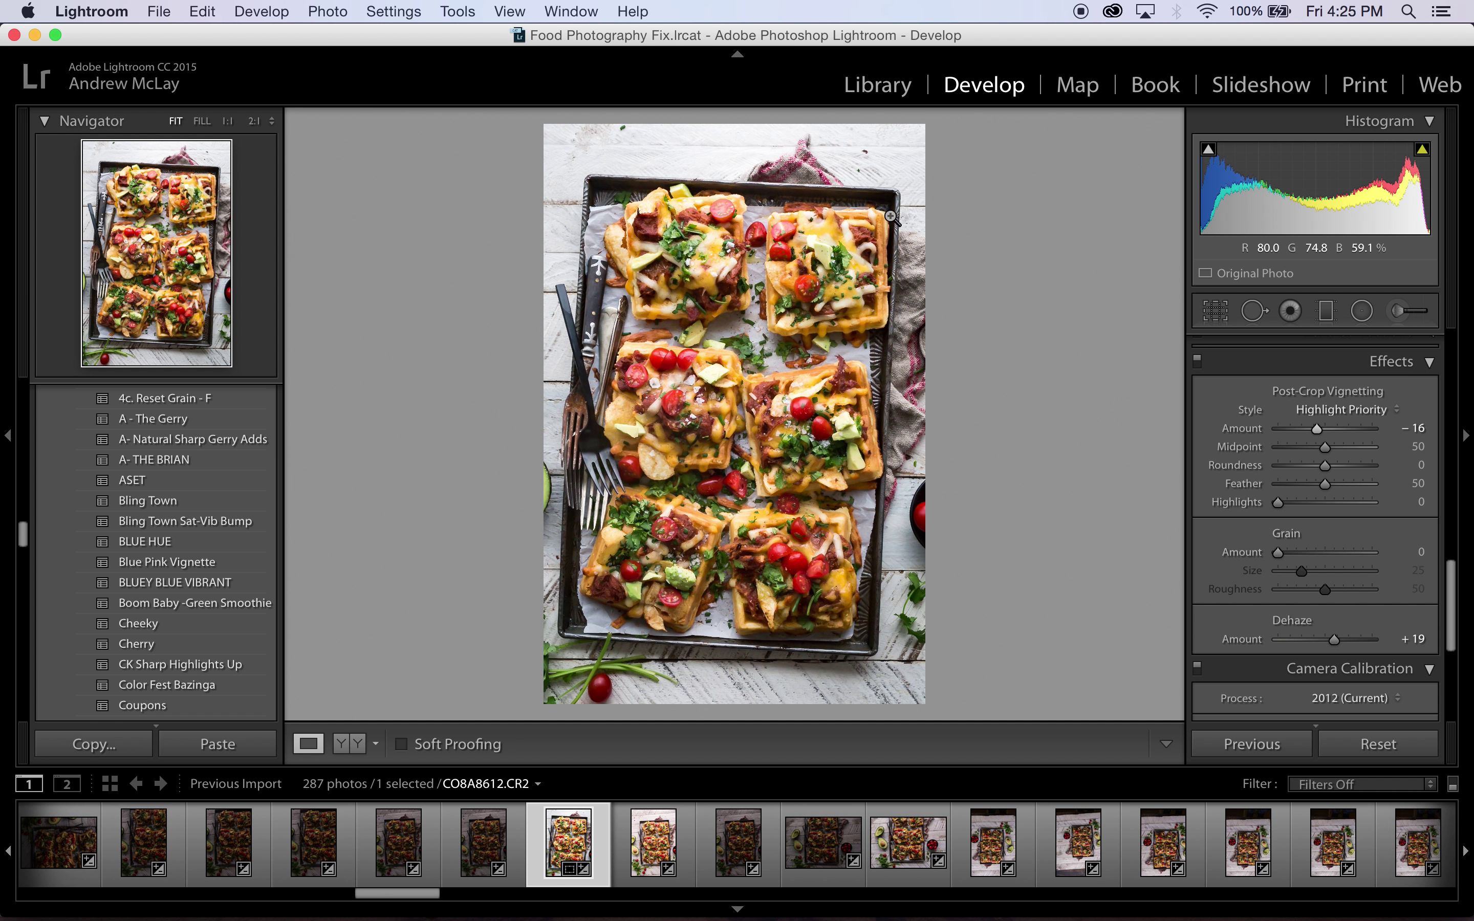
Set the photo's Shadows to +31, Highlights to −57 and Exposure to +3.01.
{"action": "scroll", "coordinate": [1290, 525], "scroll_direction": "up", "scroll_amount": 5}
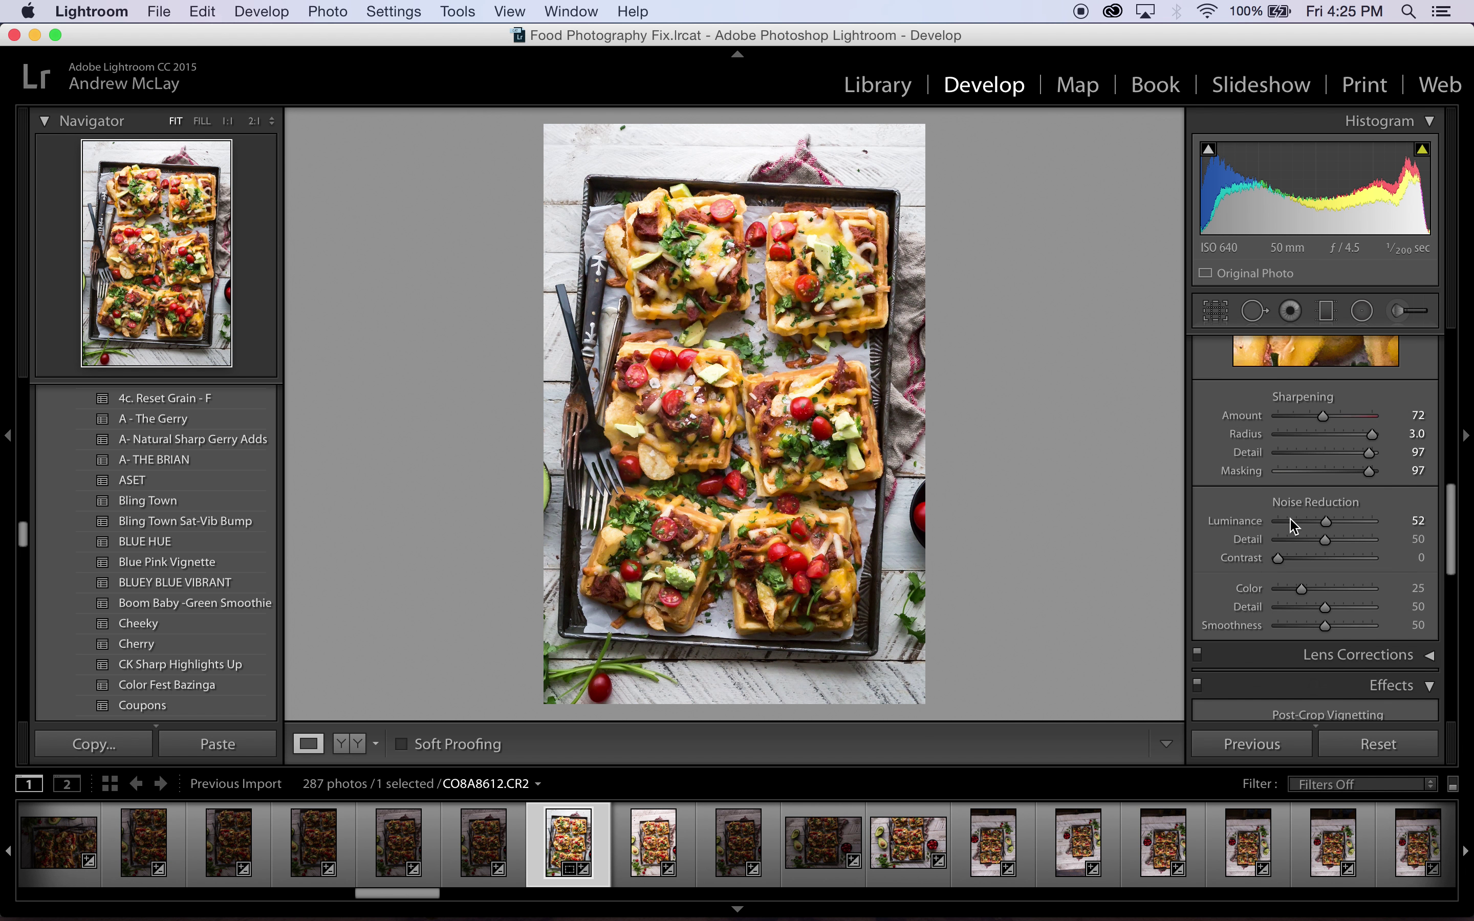
{"action": "scroll", "coordinate": [1292, 525], "scroll_direction": "up", "scroll_amount": 8}
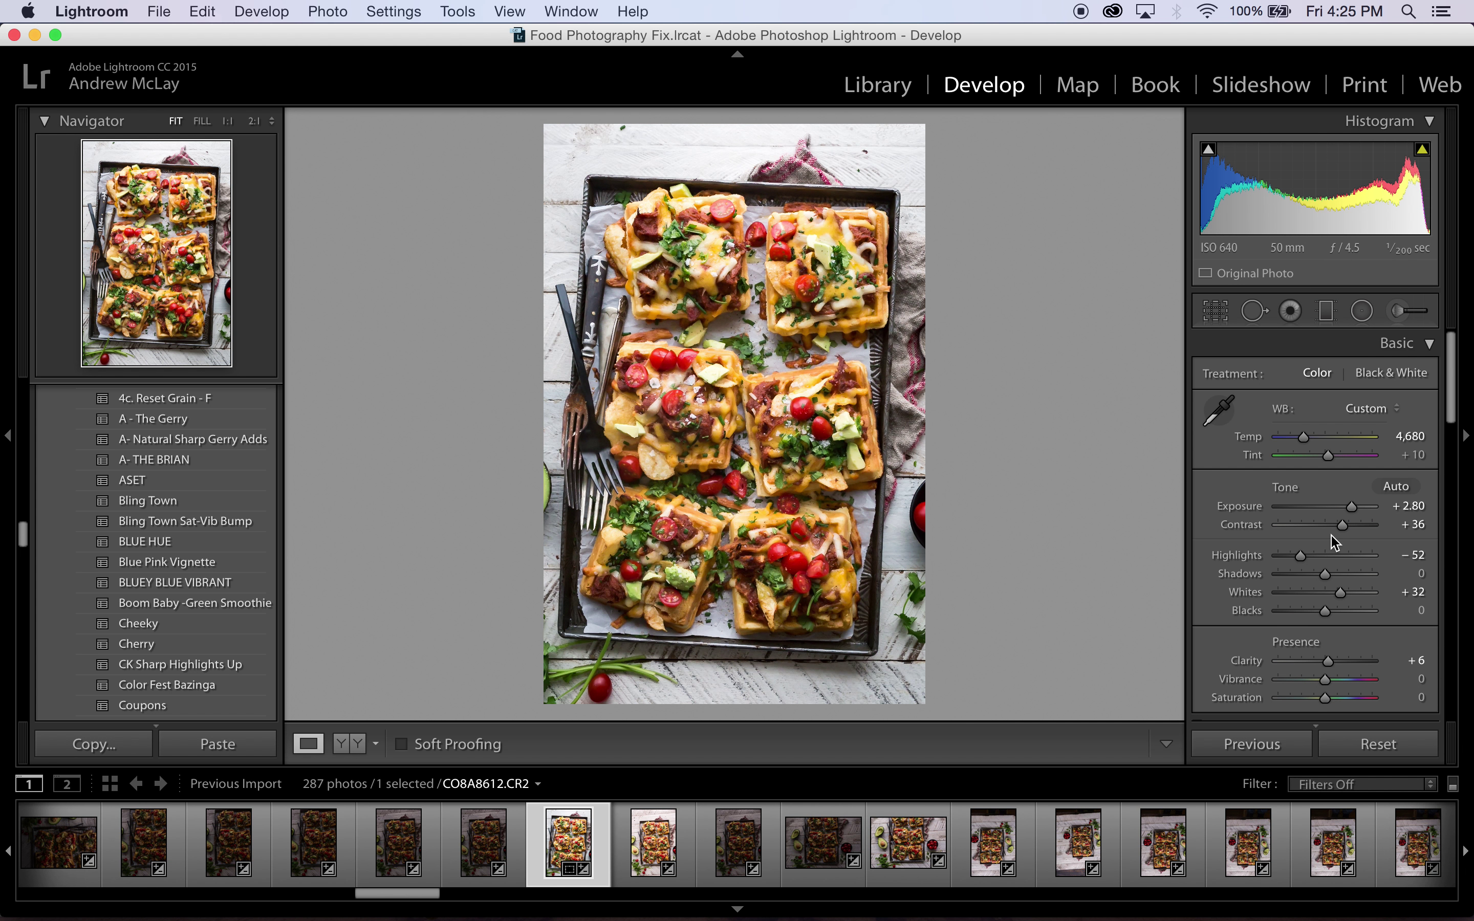
{"action": "left_click", "coordinate": [1339, 576]}
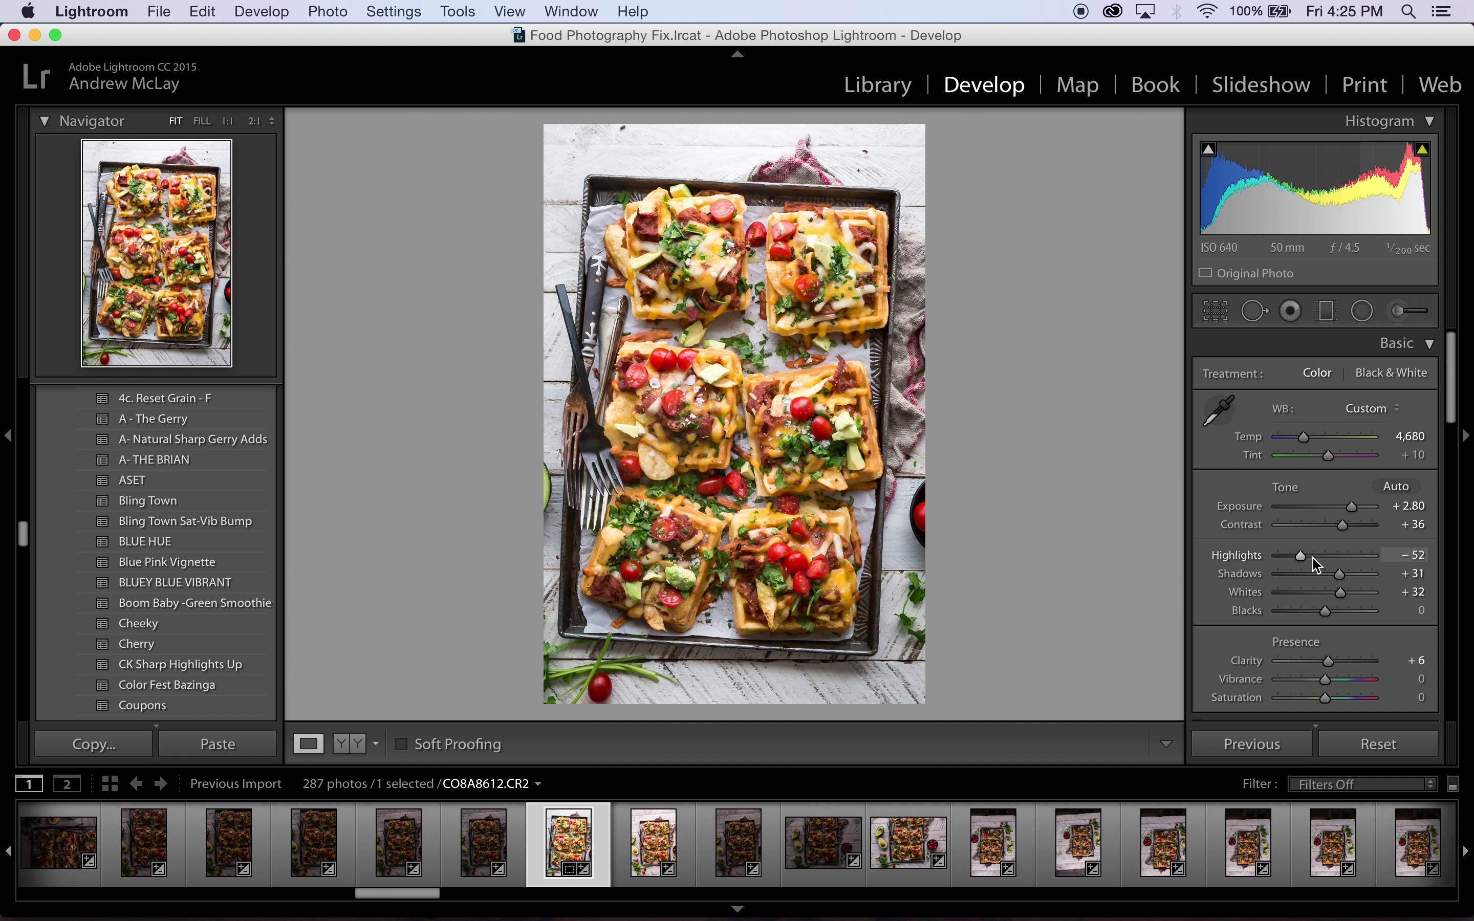
{"action": "left_click_drag", "start_coordinate": [1295, 563], "coordinate": [1308, 570]}
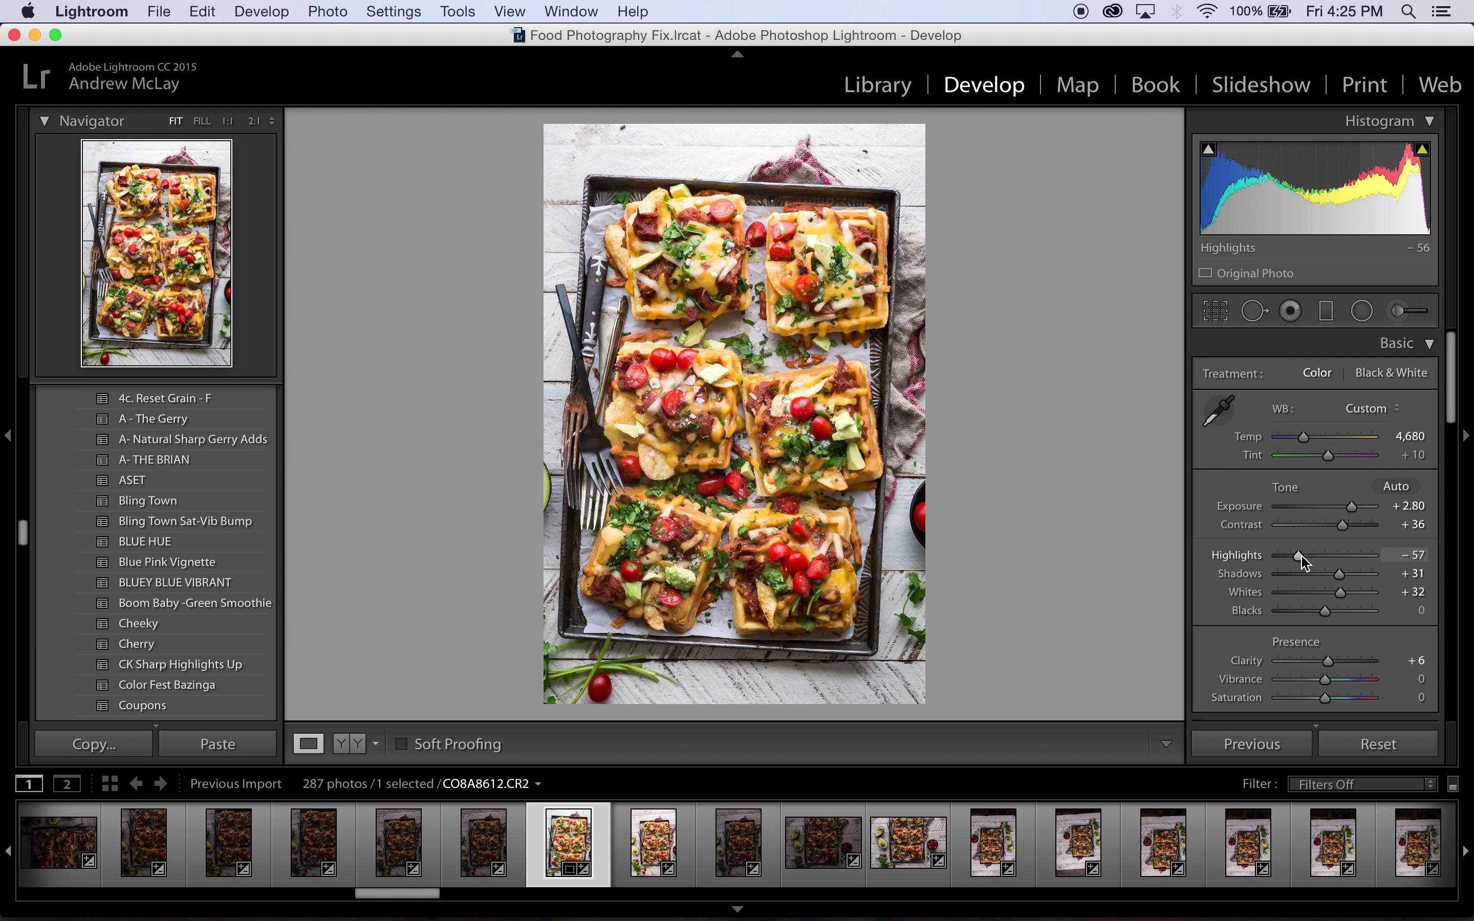
{"action": "left_click_drag", "start_coordinate": [1353, 514], "coordinate": [1355, 515]}
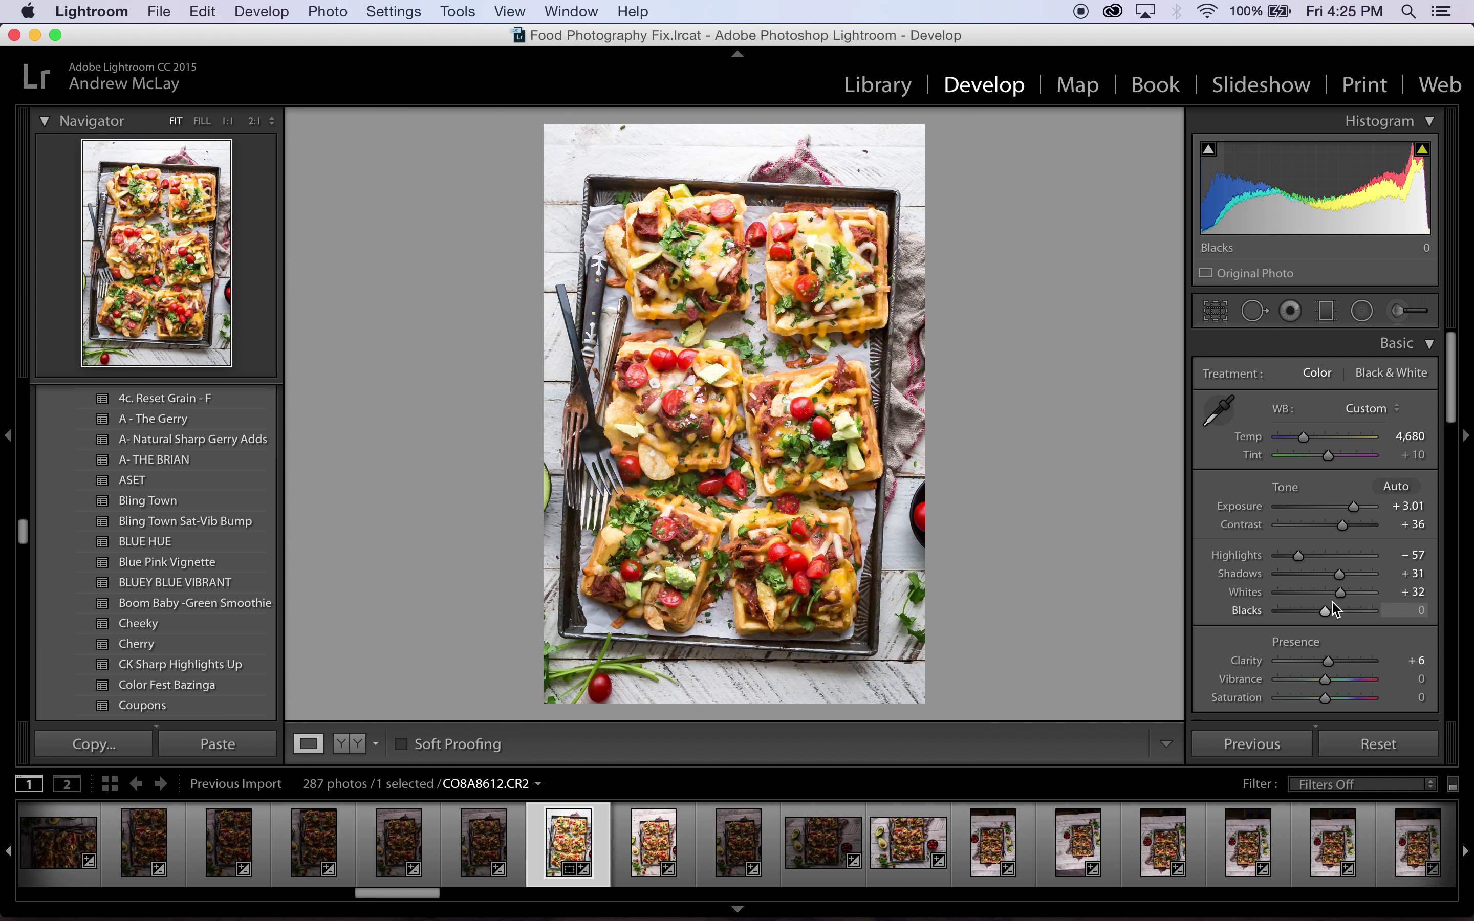
Refine the tones by setting Whites to +23, Highlights to −96 and Shadows to +8.
{"action": "left_click_drag", "start_coordinate": [1333, 596], "coordinate": [1290, 557]}
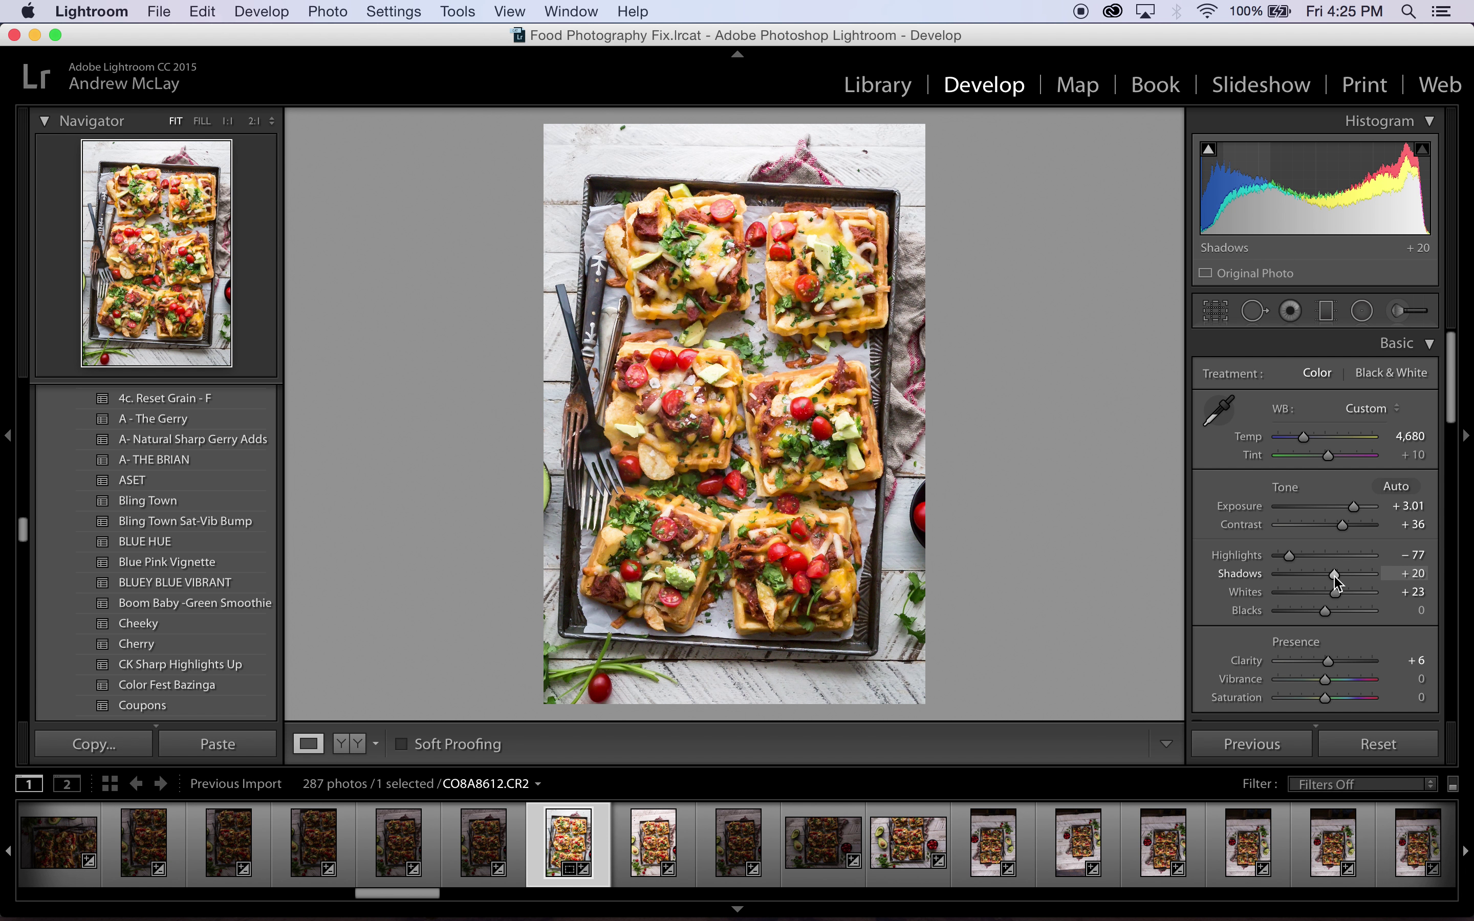
{"action": "left_click_drag", "start_coordinate": [1288, 556], "coordinate": [1279, 557]}
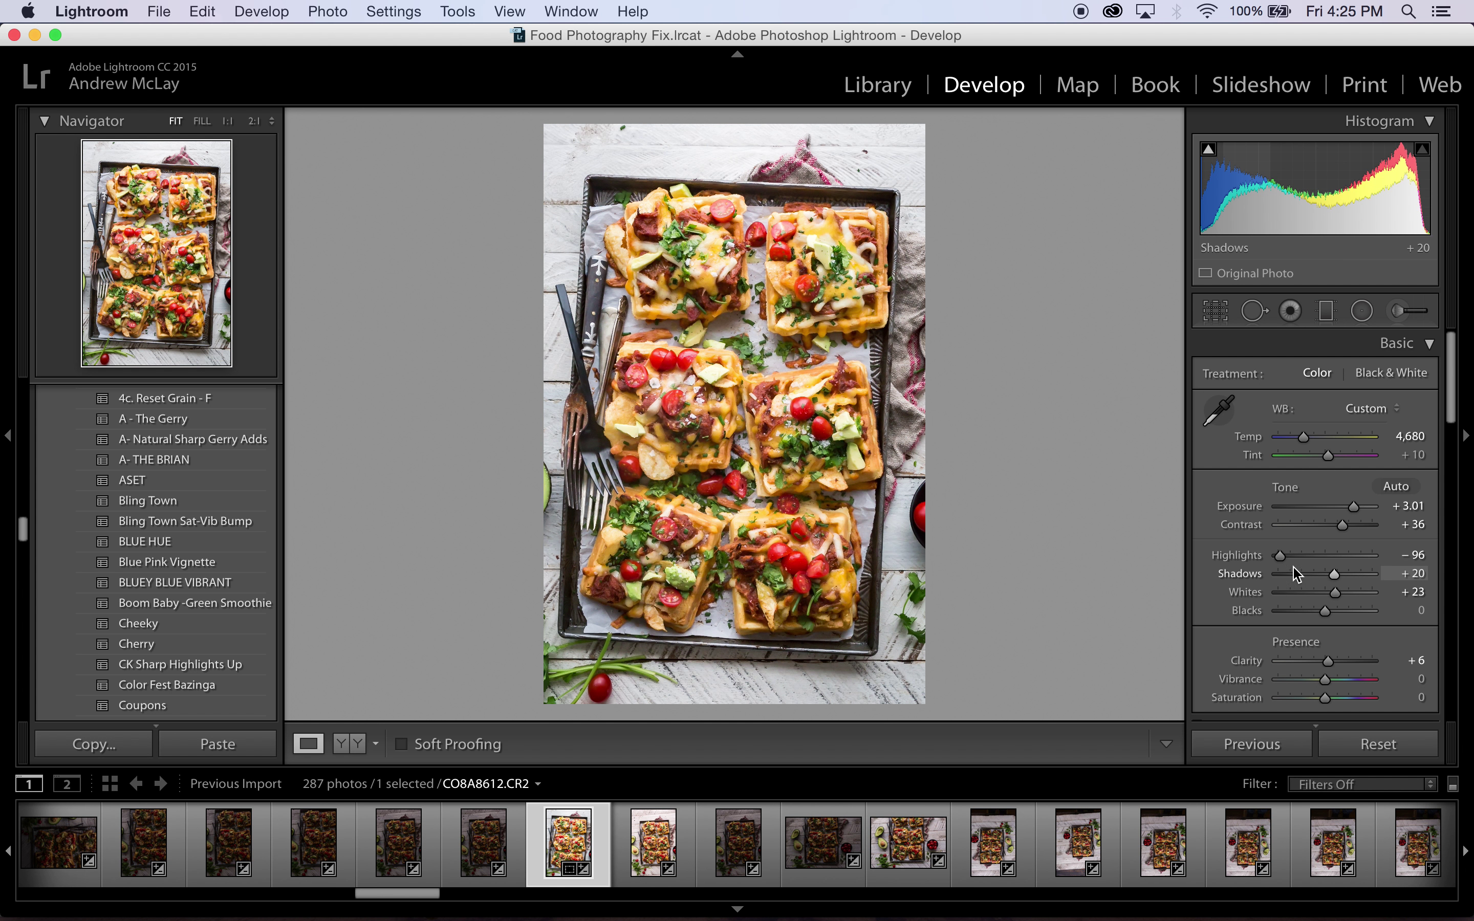
{"action": "left_click_drag", "start_coordinate": [1333, 573], "coordinate": [1327, 573]}
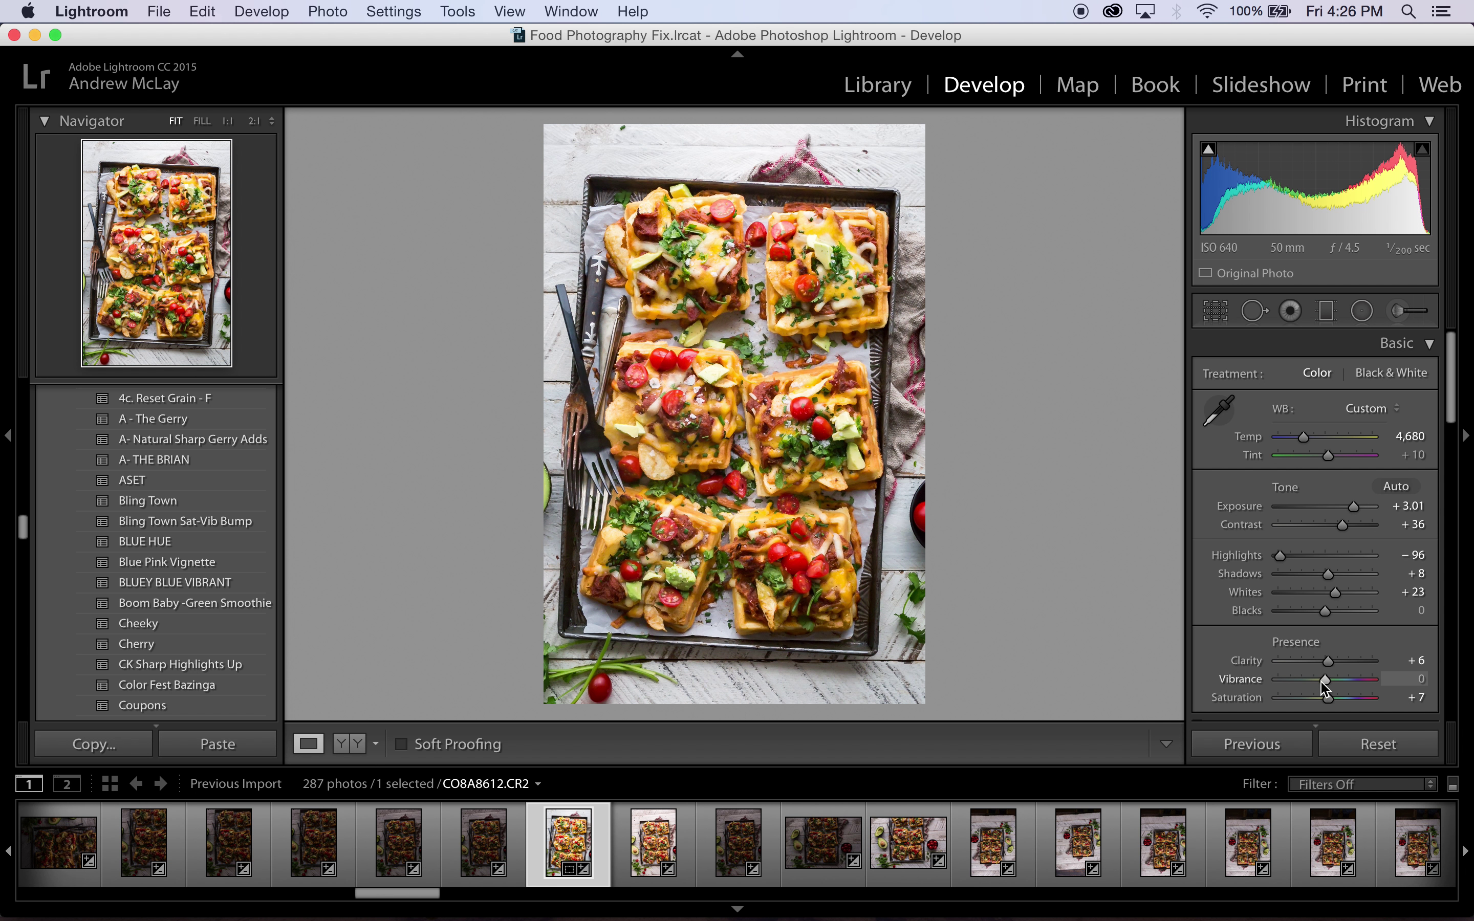
Set Saturation to +7 and Vibrance to −7, and compare the photo side by side before and after editing.
{"action": "left_click_drag", "start_coordinate": [1320, 682], "coordinate": [1317, 682]}
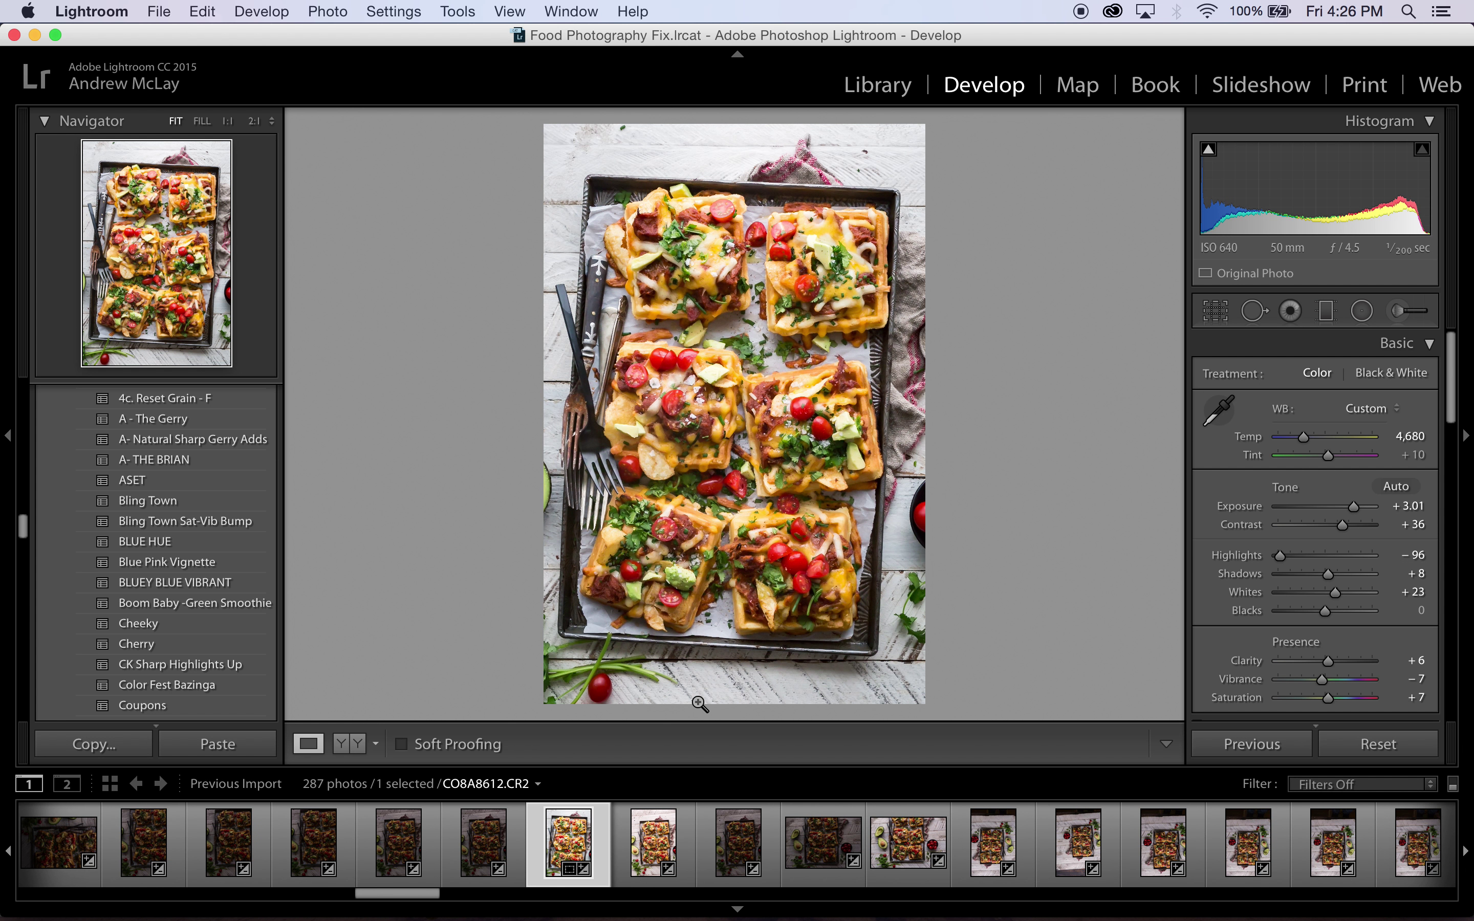
{"action": "left_click", "coordinate": [358, 746]}
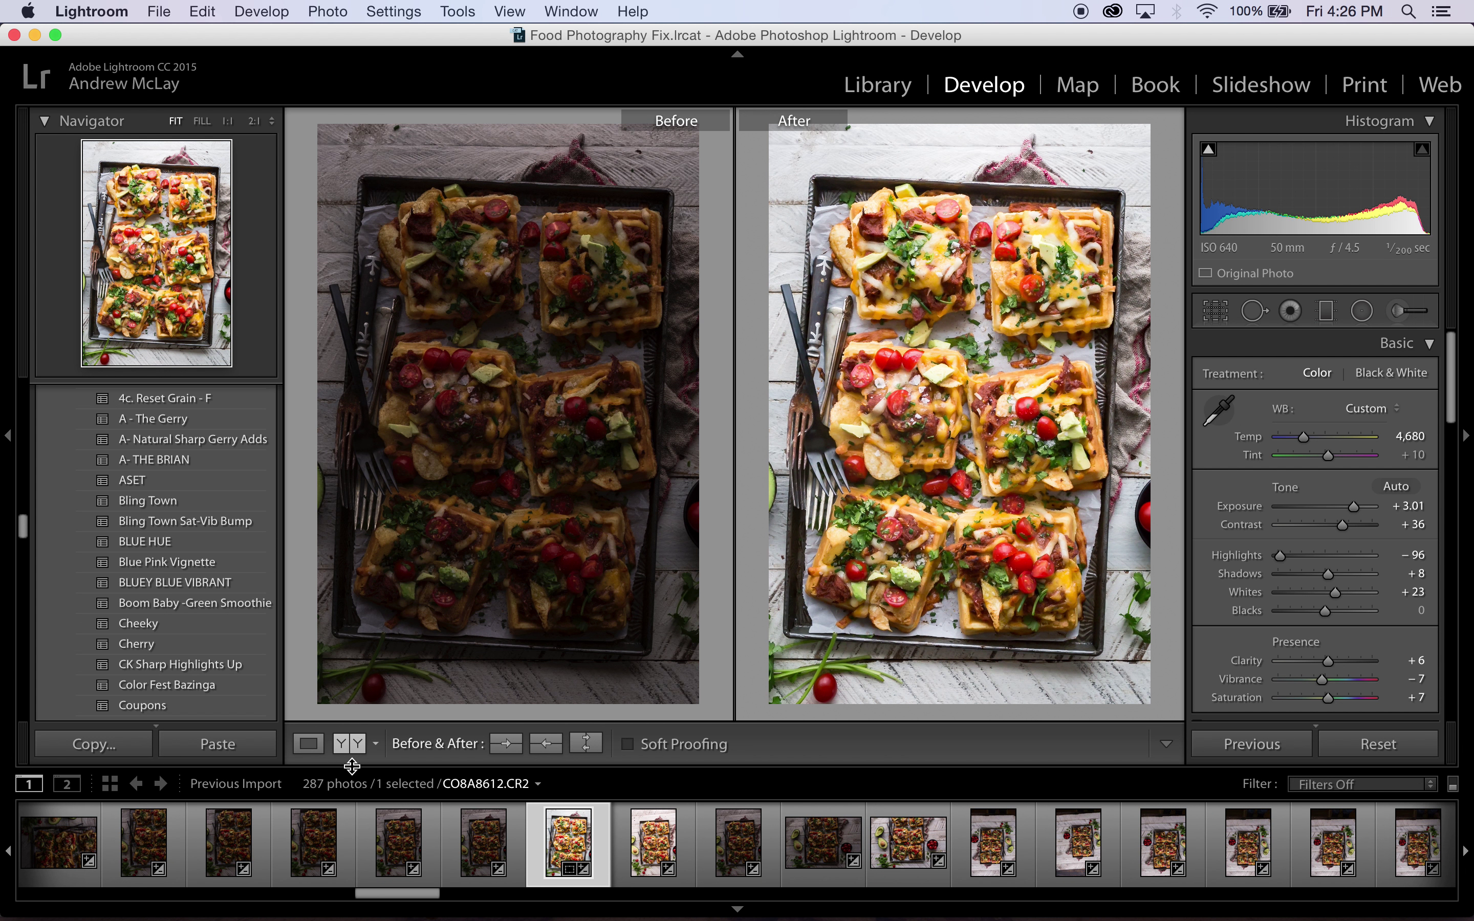
Export the edited photo as a JPEG with the custom name text 2017-49 Waffles 3.
{"action": "left_click", "coordinate": [163, 12]}
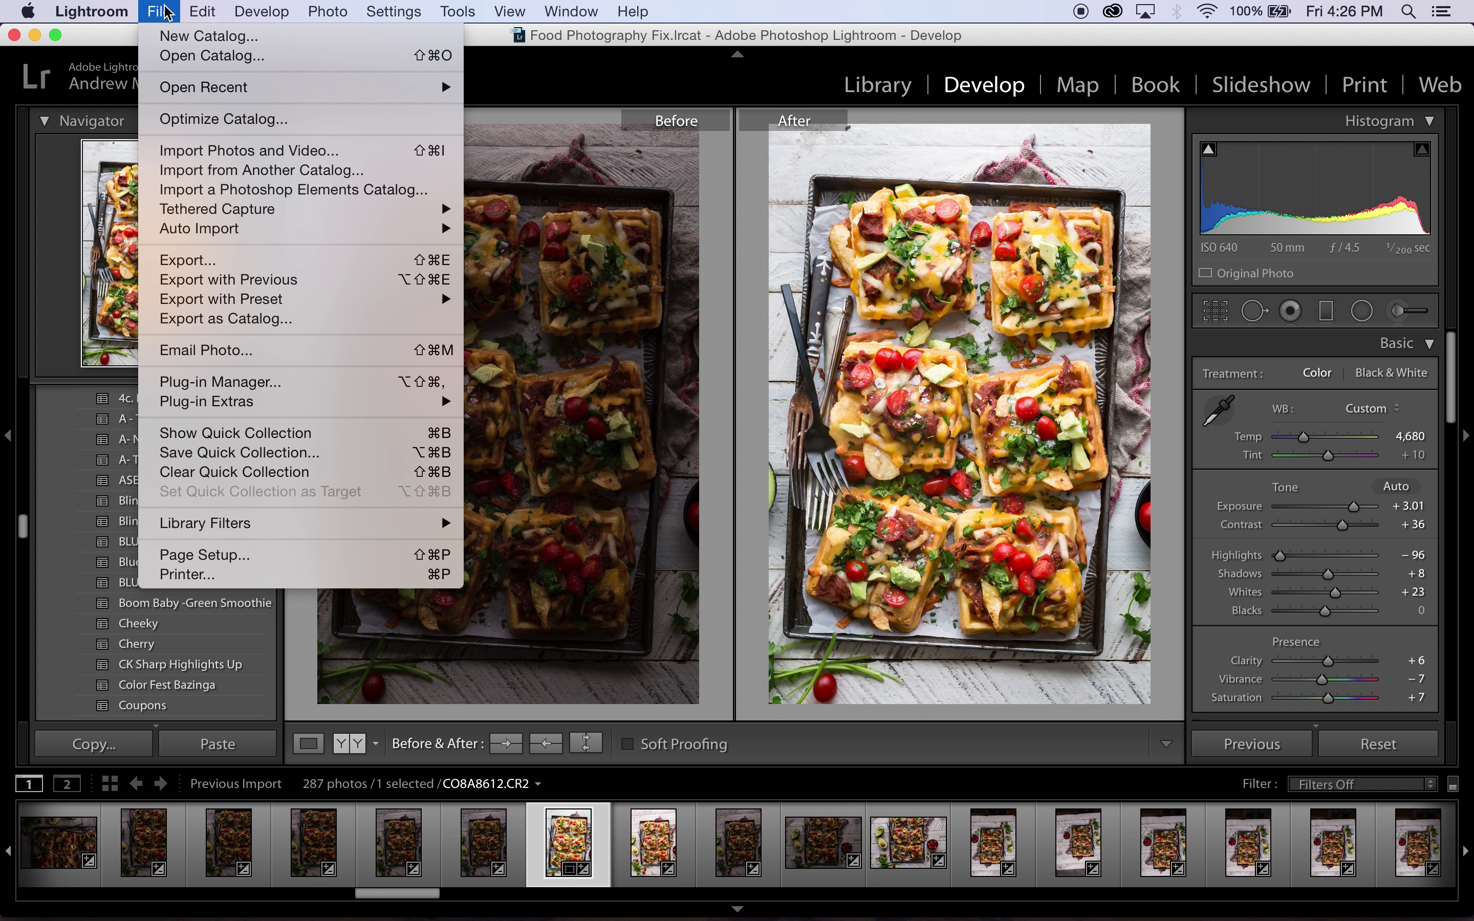
{"action": "left_click", "coordinate": [218, 262]}
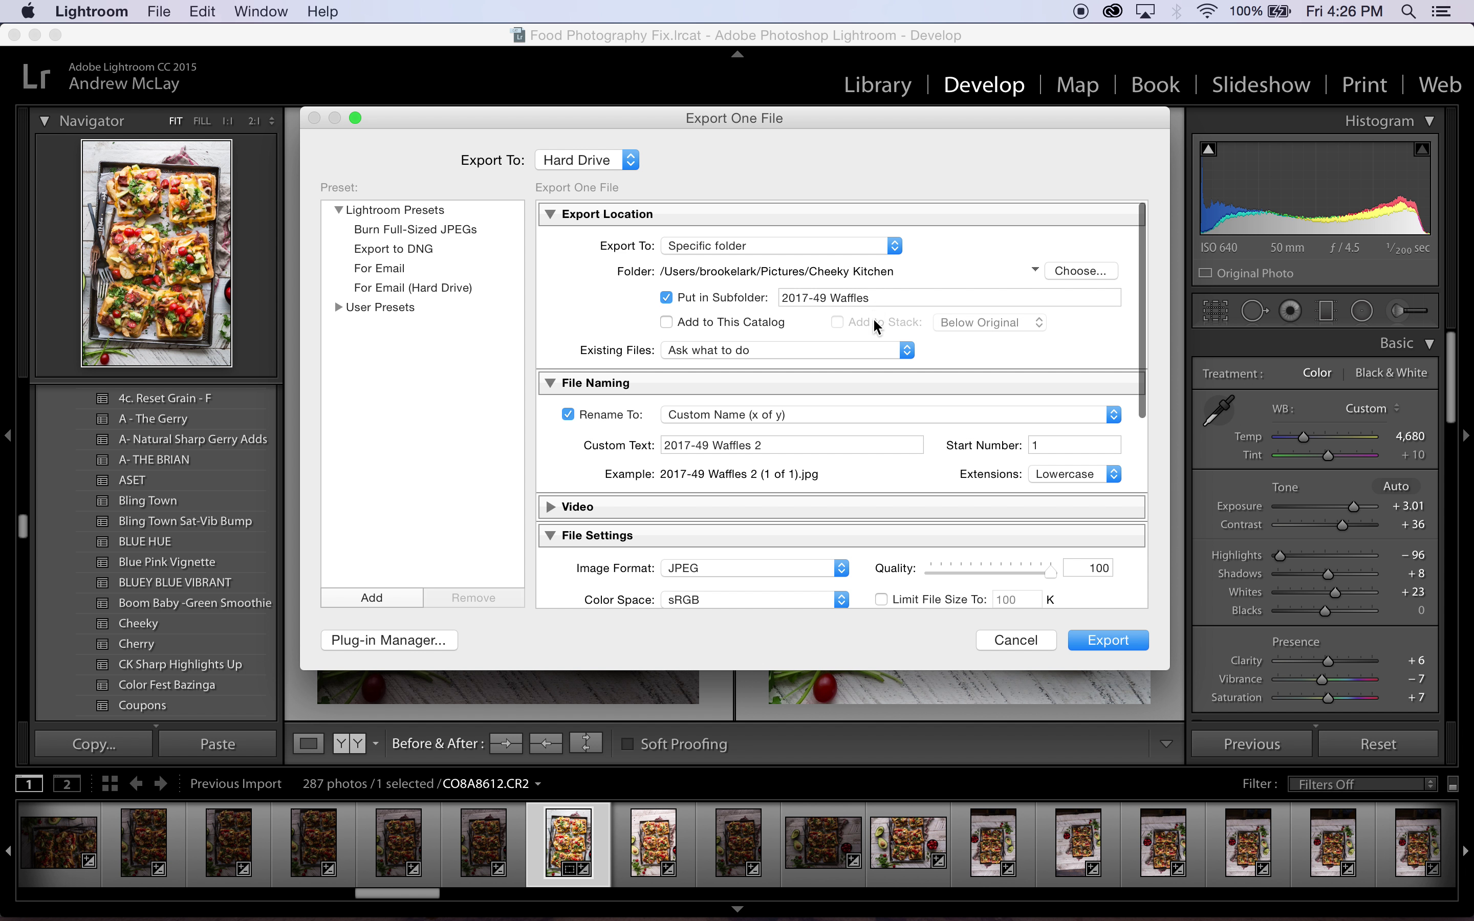
{"action": "left_click", "coordinate": [804, 449]}
{"action": "key", "text": "Right"}
{"action": "key", "text": "BackSpace"}
{"action": "type", "text": "3"}
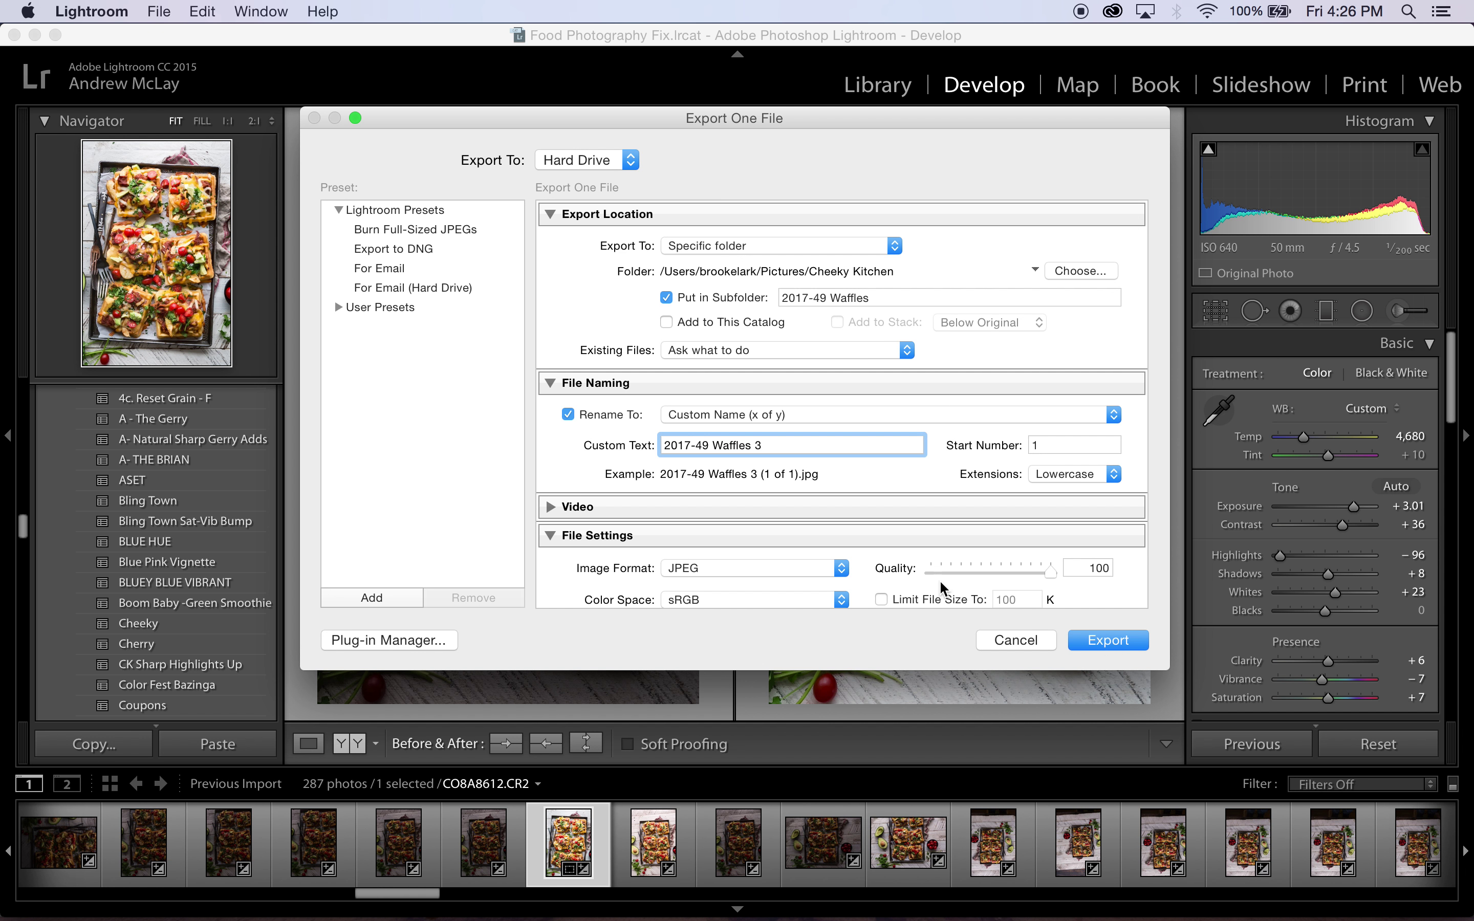
{"action": "left_click", "coordinate": [1100, 644]}
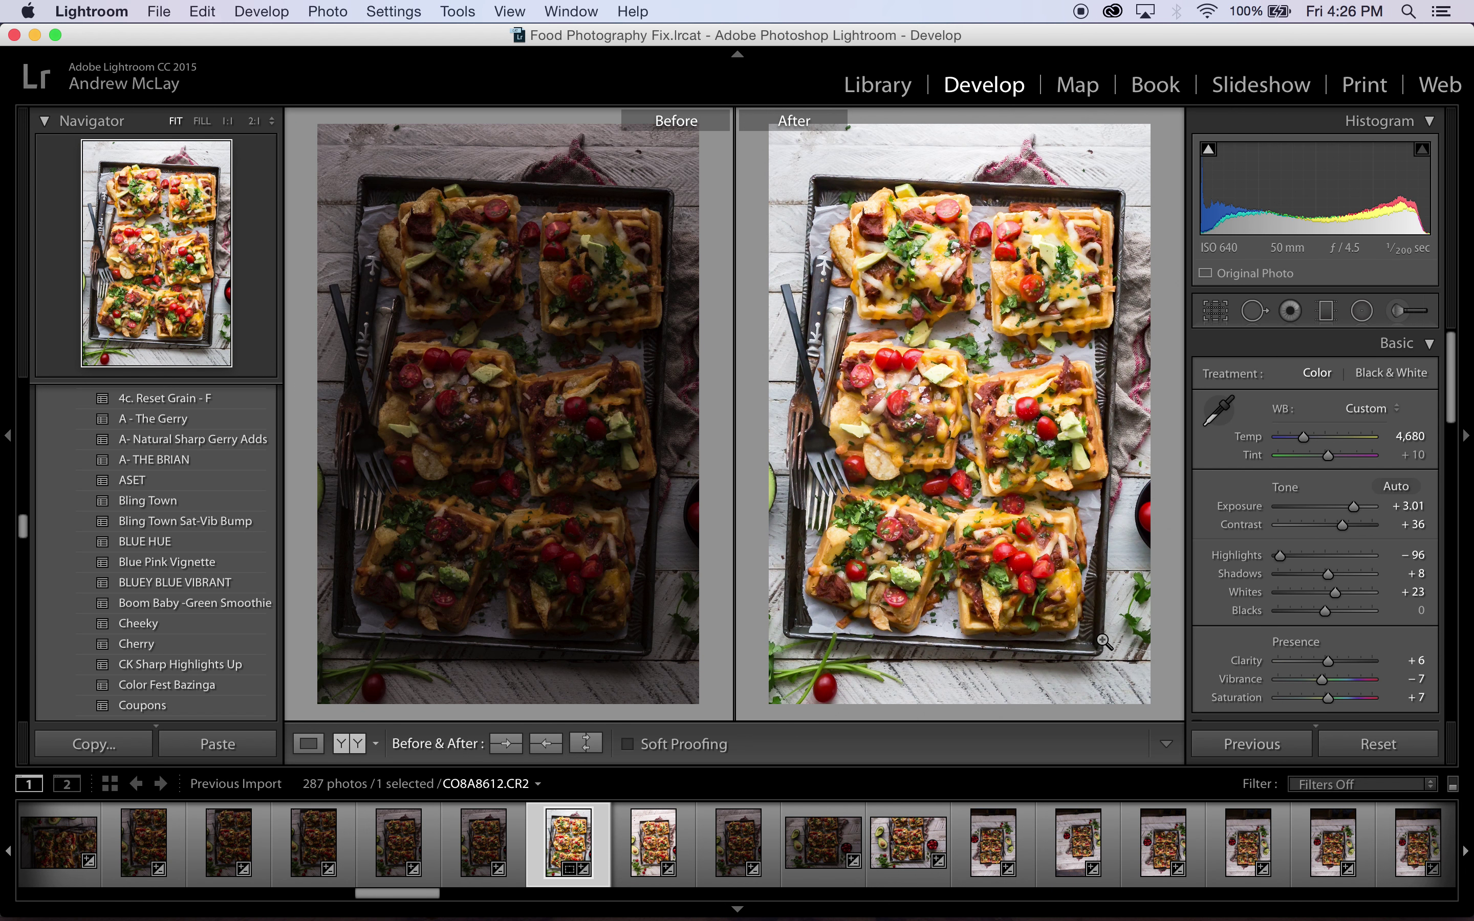